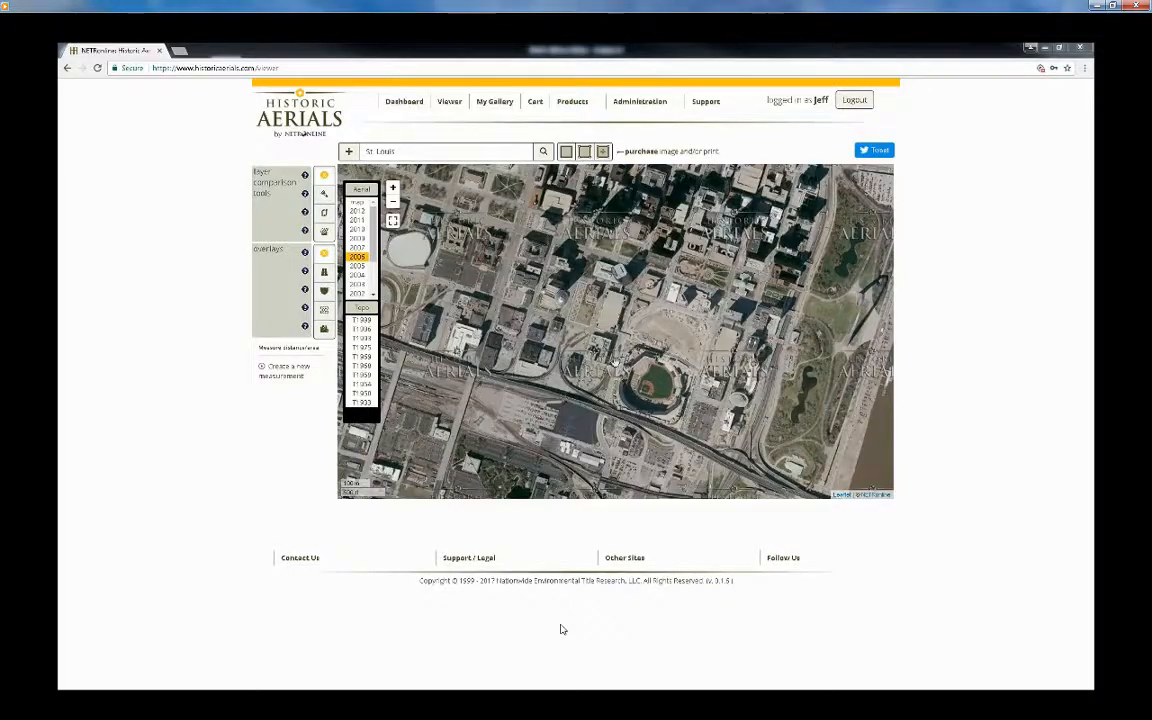
# View the St. Louis aerial map in full screen and return to the normal viewer
pyautogui.click(393, 221)
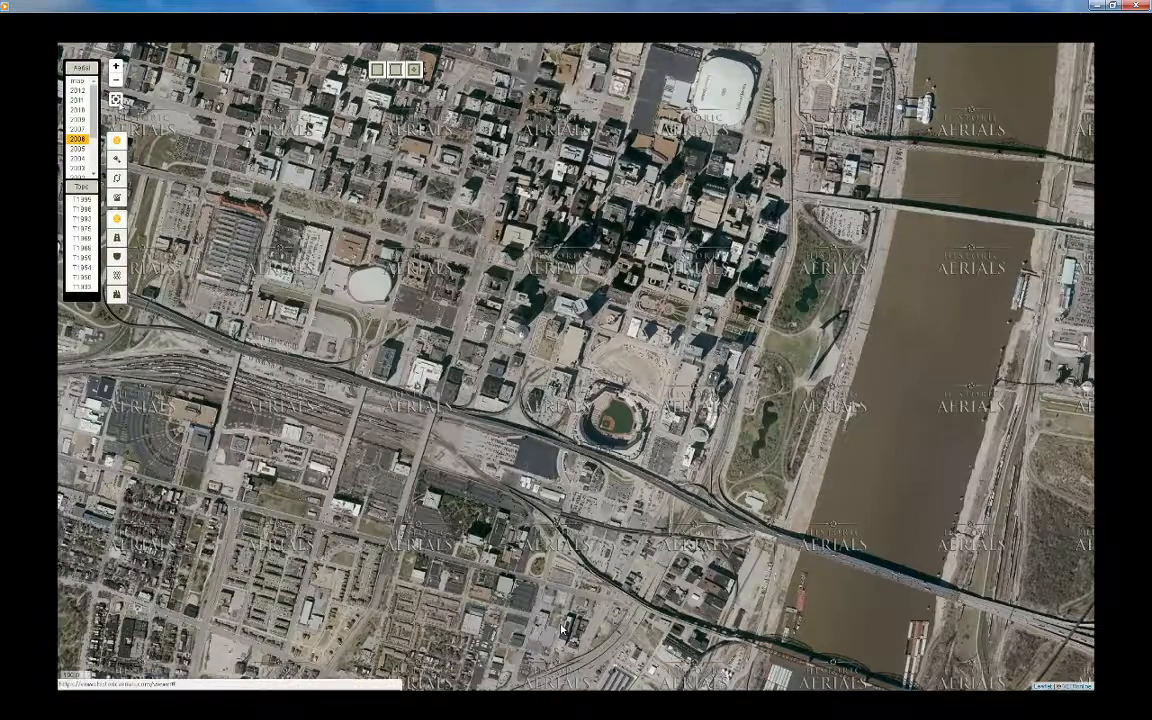
pyautogui.press('Escape')
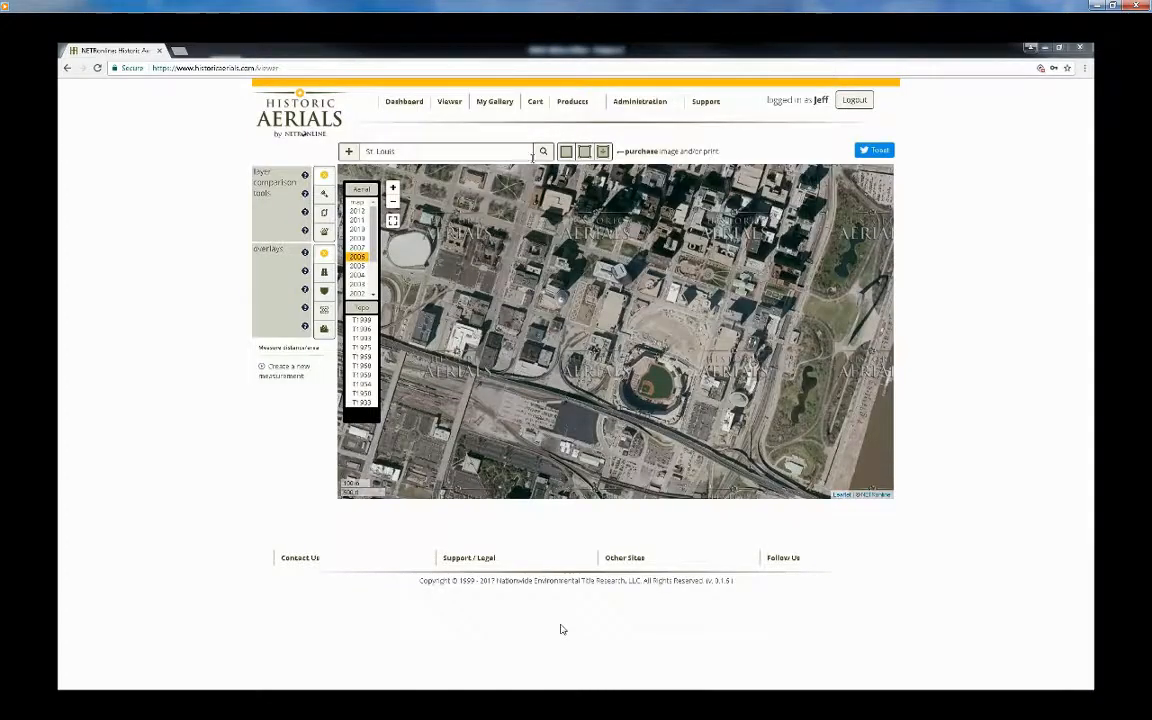
# Start a fixed-scale purchase selection over downtown St. Louis and try its scale at 200 ft., 500 ft. and 1000 ft
pyautogui.click(565, 152)
pyautogui.click(585, 154)
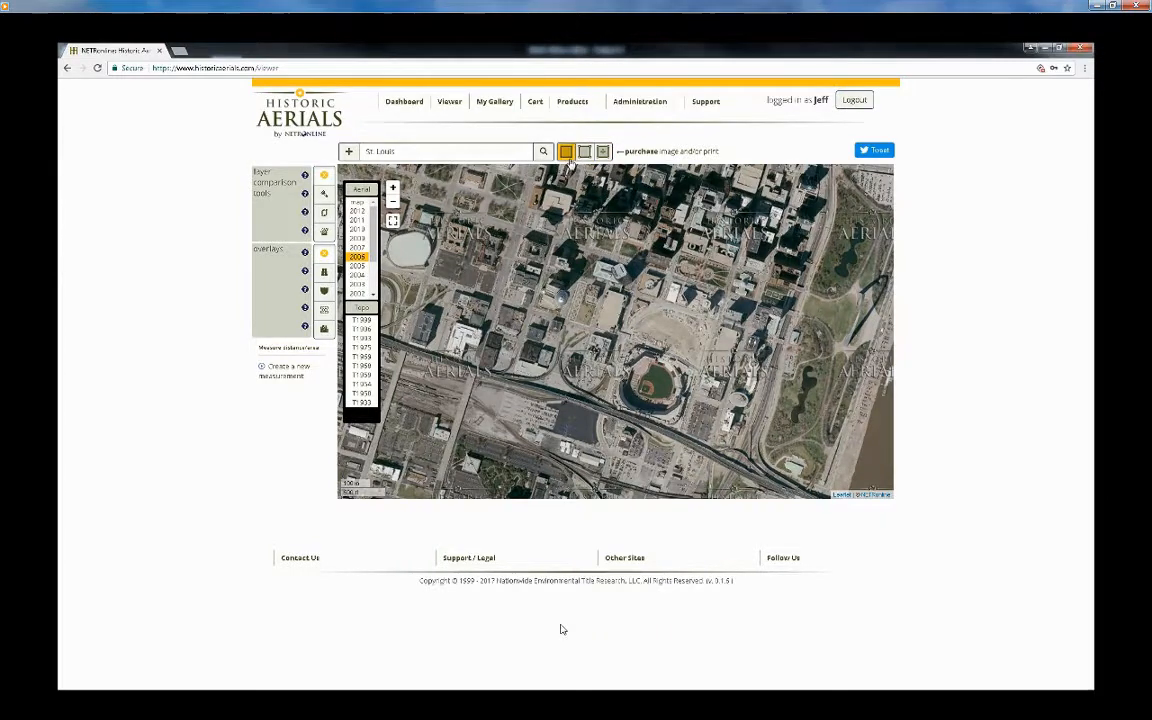
pyautogui.click(567, 152)
pyautogui.click(610, 153)
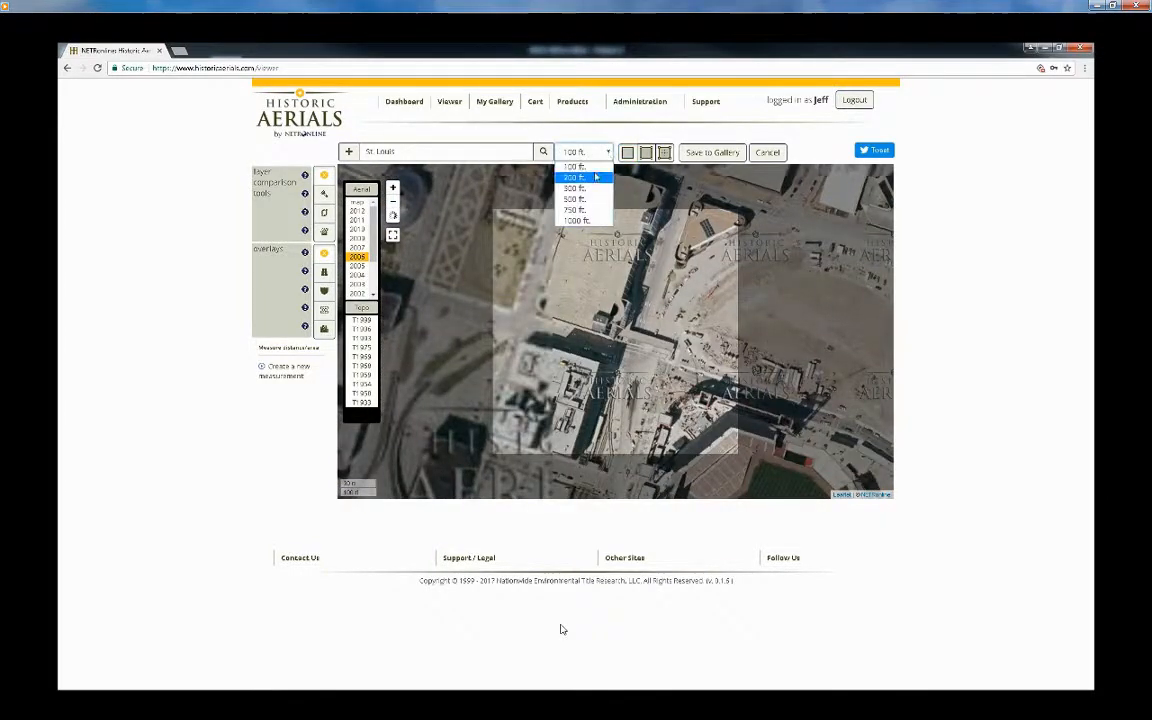
pyautogui.click(603, 176)
pyautogui.click(607, 152)
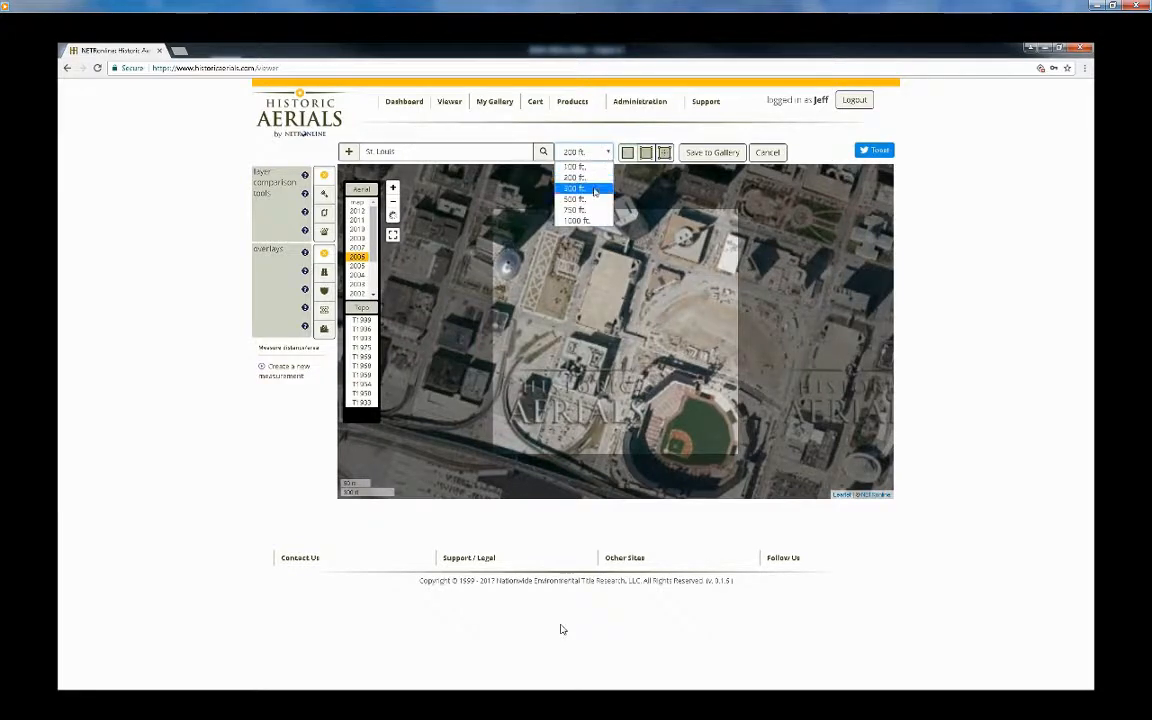
pyautogui.click(596, 194)
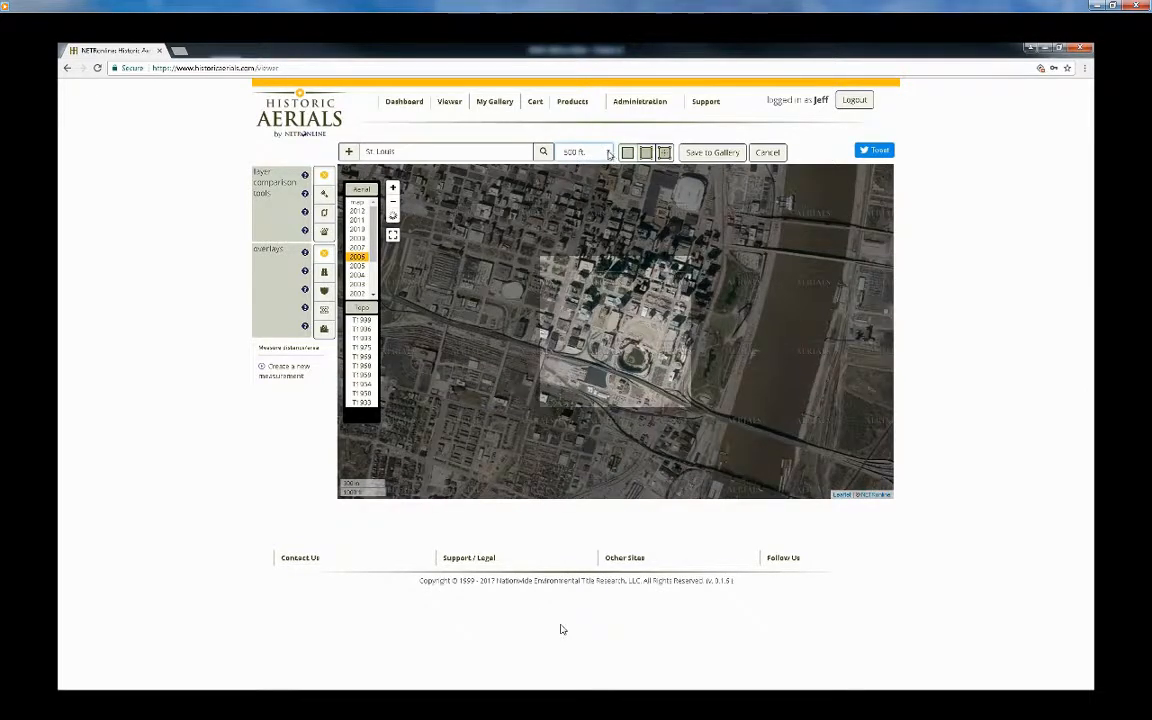
pyautogui.click(609, 153)
pyautogui.click(583, 221)
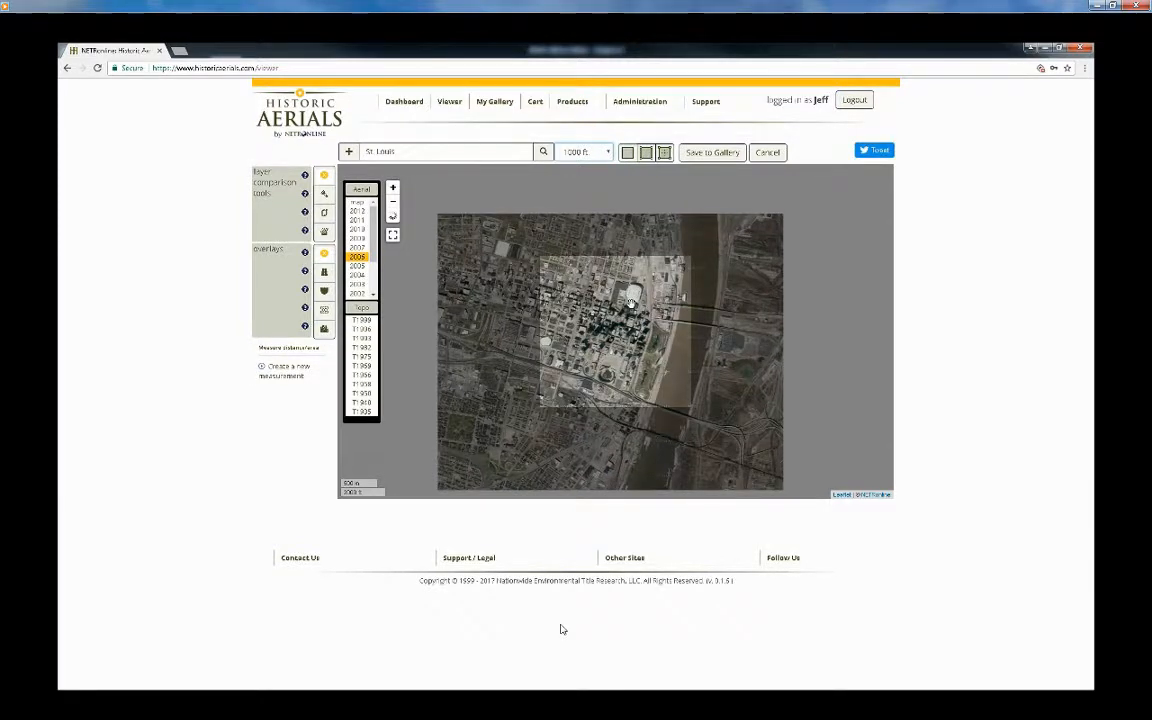
# Shrink a resizable square selection around downtown St. Louis and try reshaping the area with the rectangular selection
pyautogui.click(646, 153)
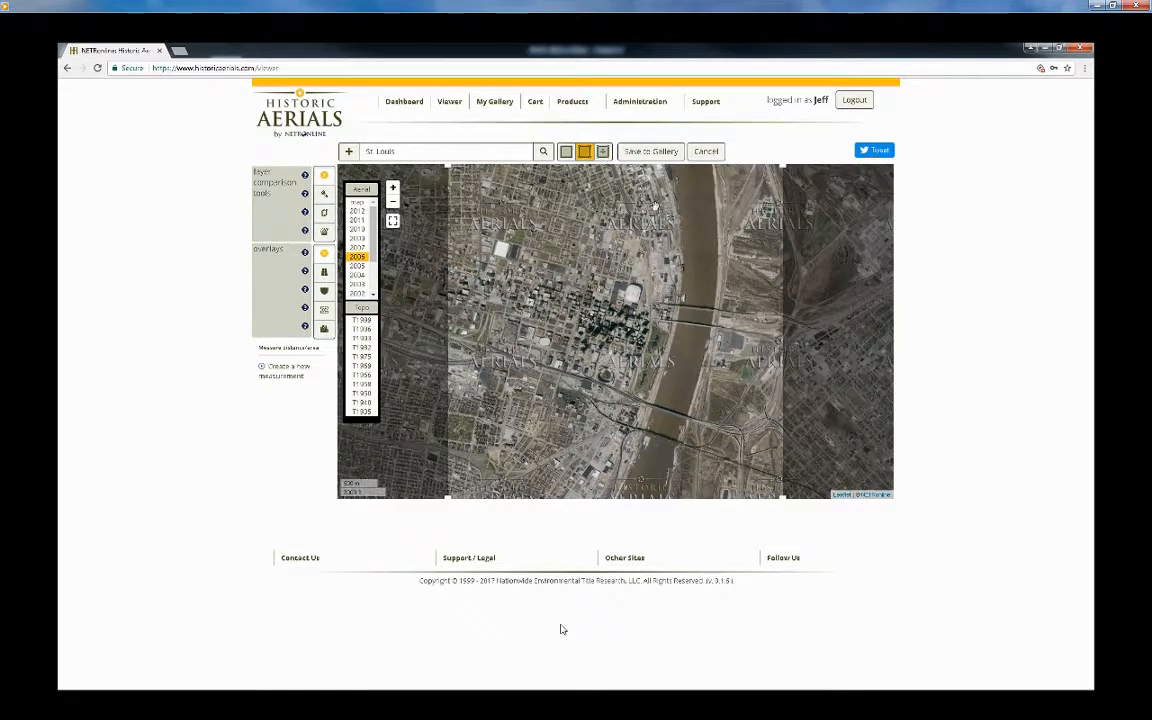
pyautogui.moveTo(783, 166); pyautogui.dragTo(698, 255)
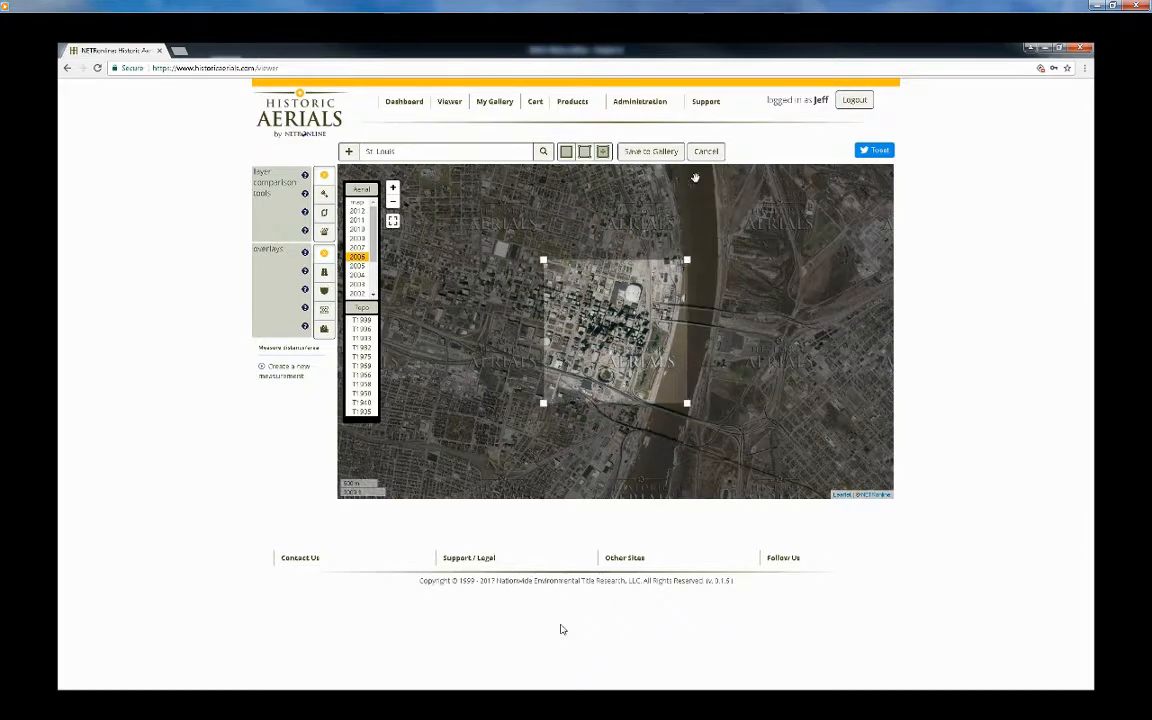
pyautogui.click(603, 151)
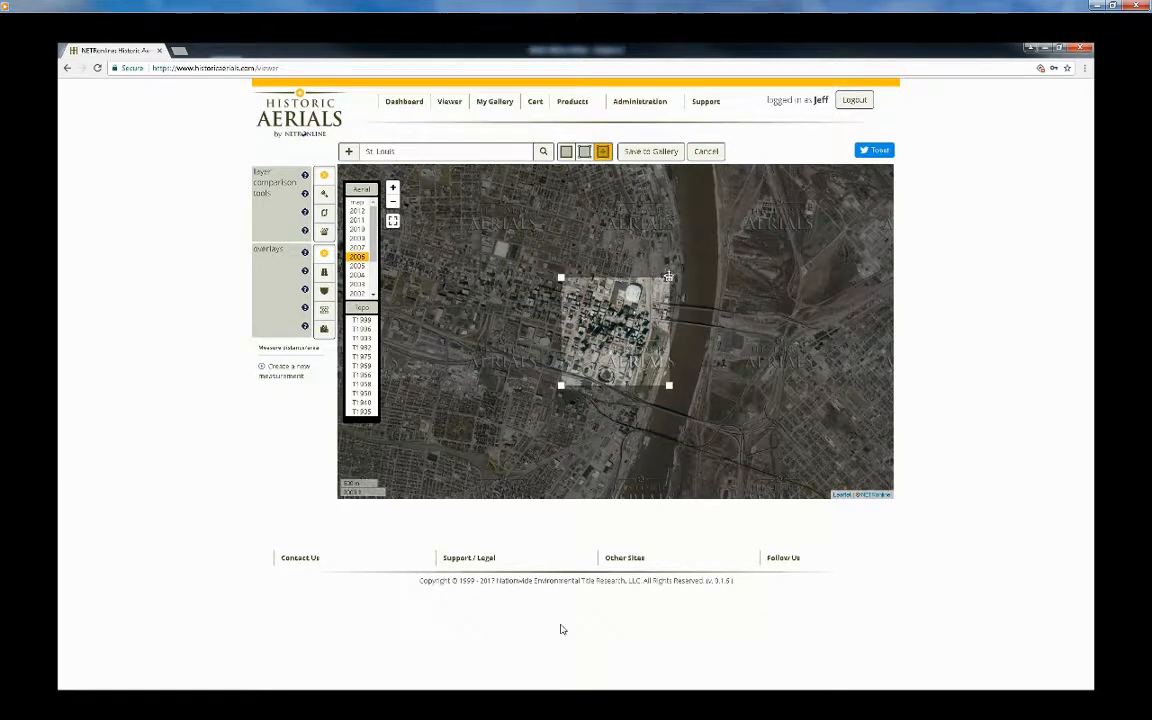
pyautogui.moveTo(667, 276); pyautogui.dragTo(686, 193)
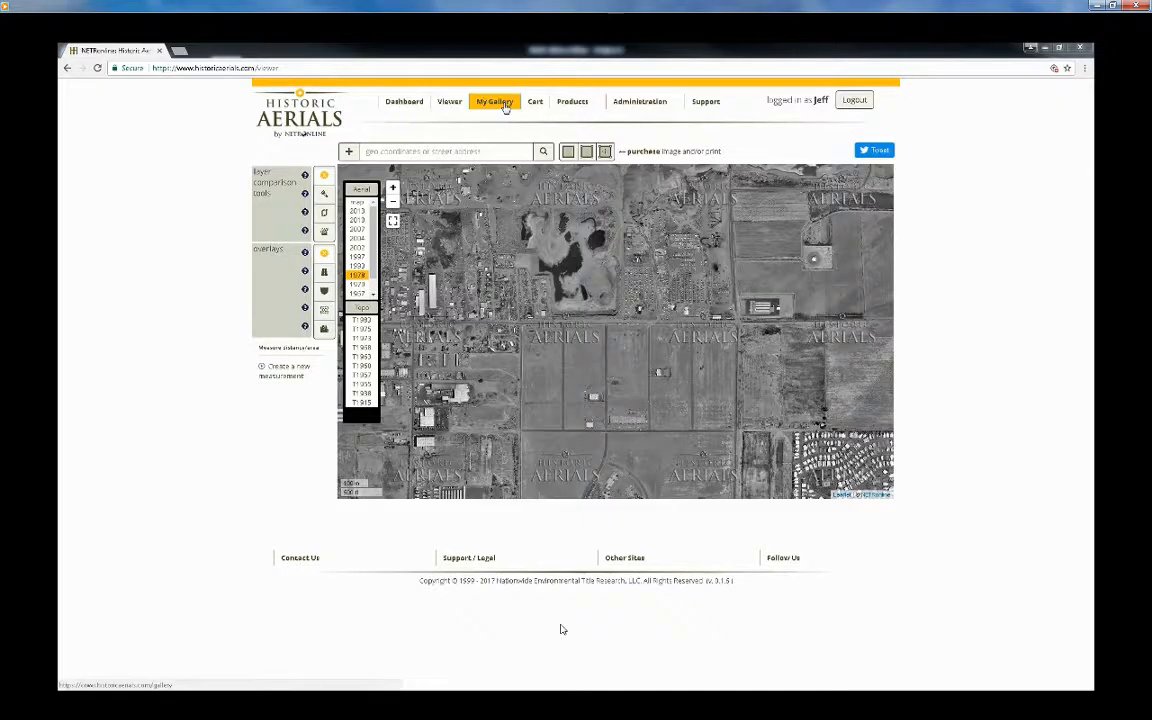
# In My Gallery, select the years 1957, 1967, 1978, 2004 and 2013 alongside 2002 for the South Mountain image download
pyautogui.click(497, 103)
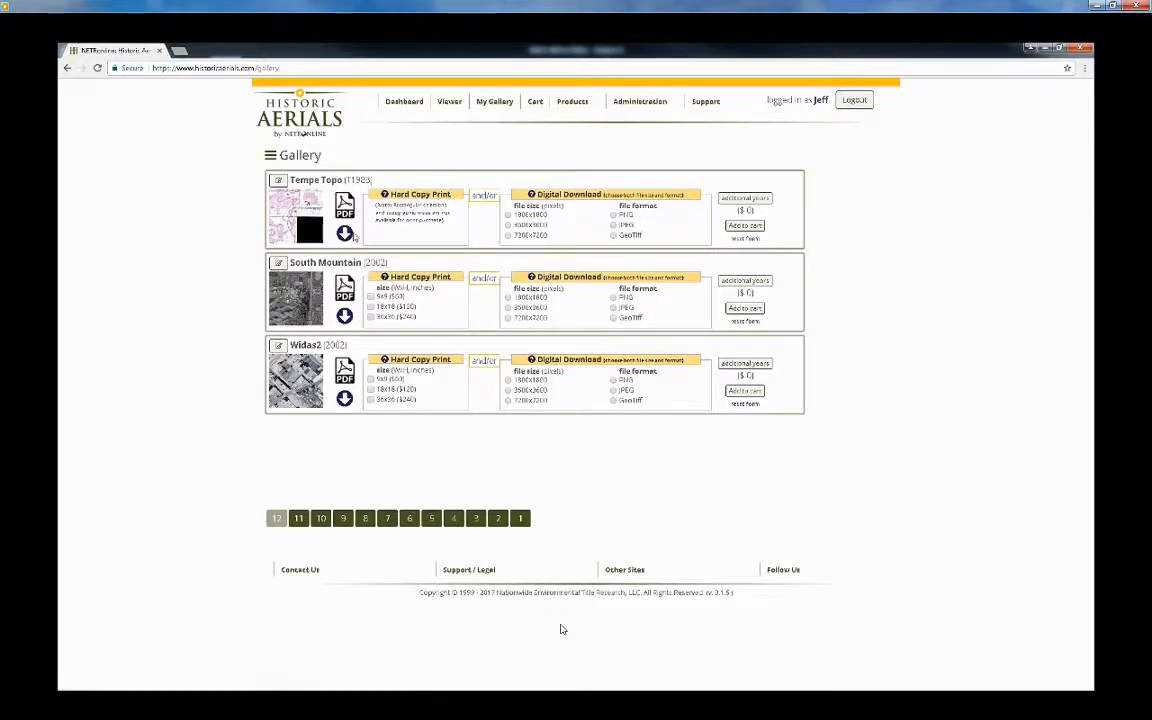
pyautogui.click(345, 317)
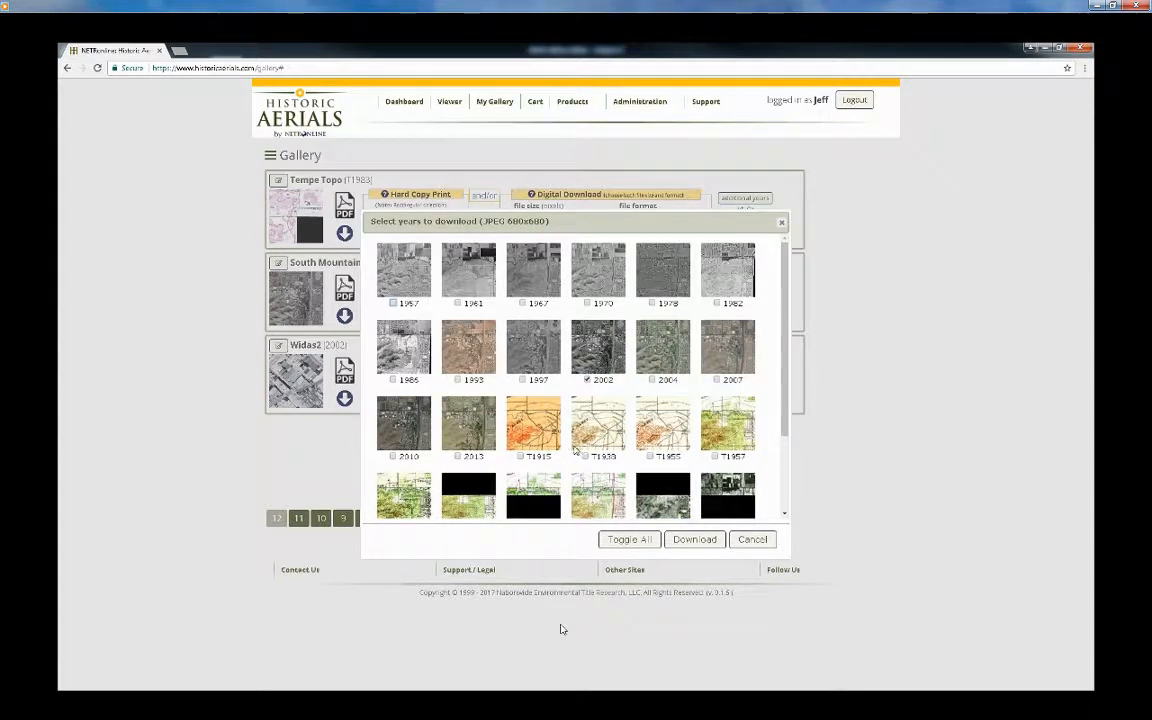
pyautogui.click(394, 304)
pyautogui.click(537, 304)
pyautogui.click(458, 457)
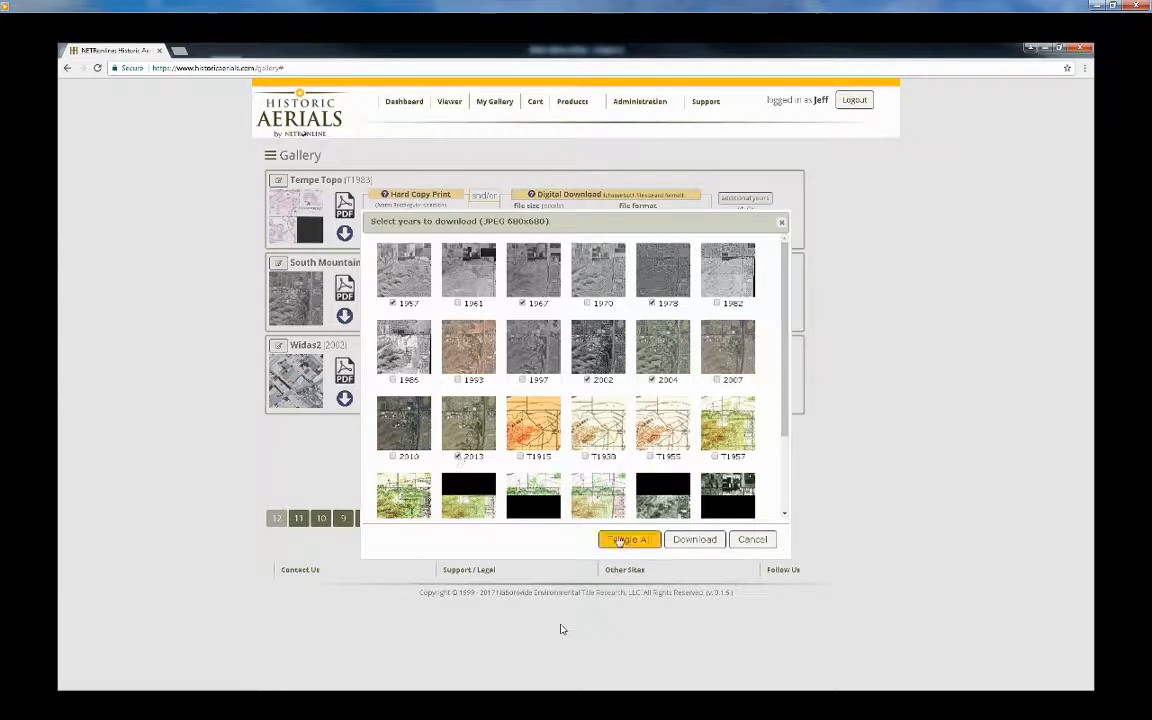
# Download the selected South Mountain years, accepting the use of monthly credits, and open the downloaded file
pyautogui.click(692, 541)
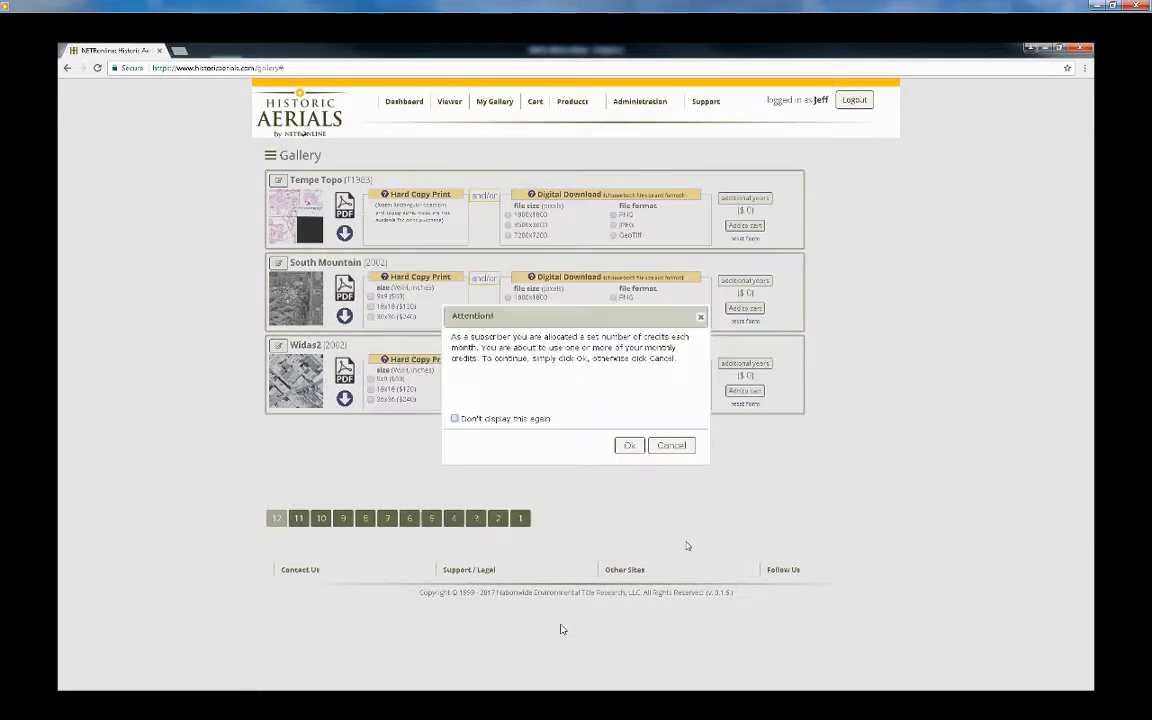
pyautogui.click(629, 445)
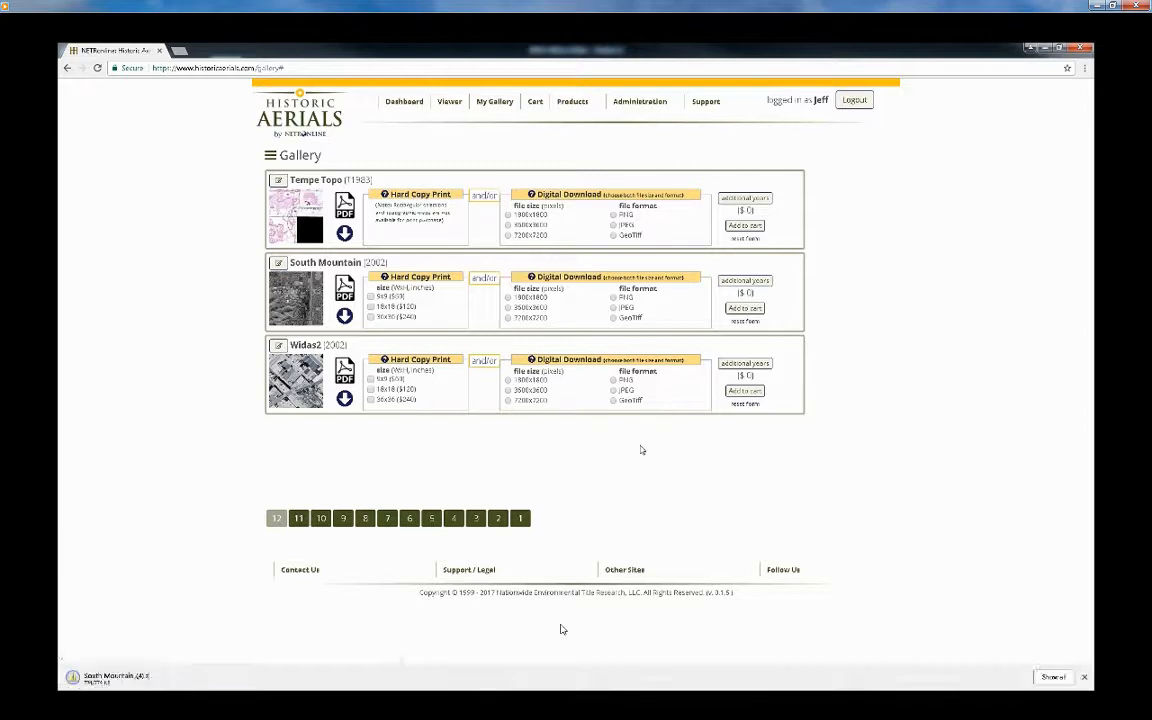
pyautogui.click(121, 673)
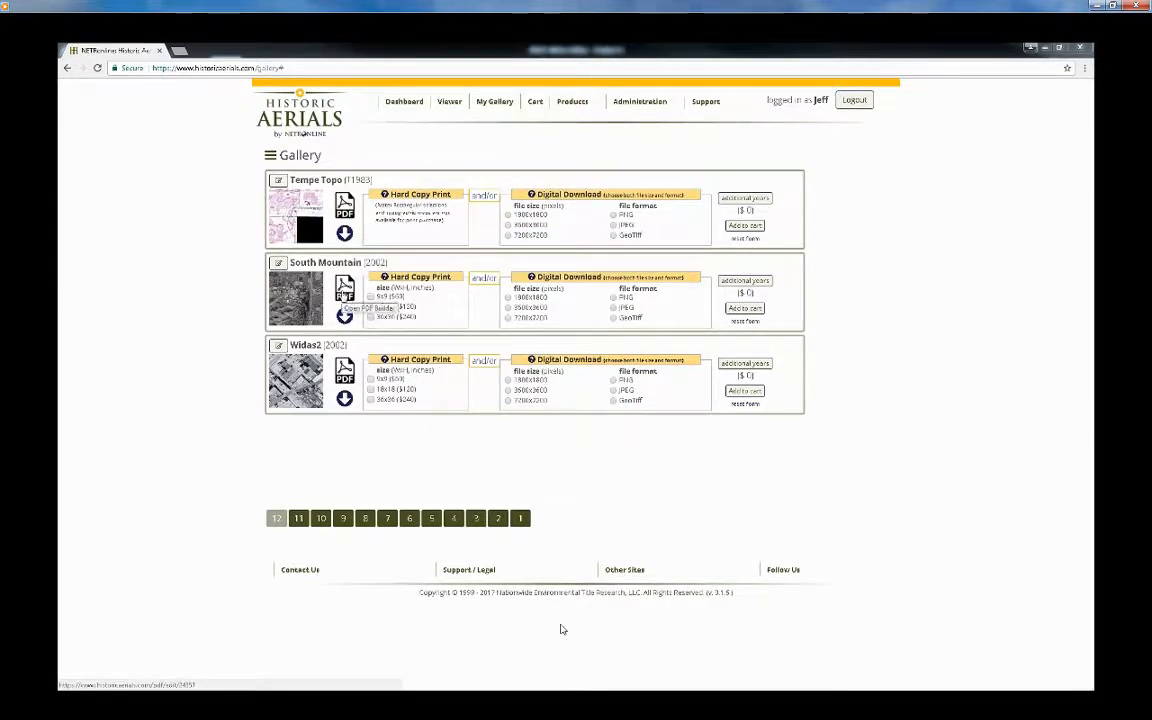
# Open the South Mountain image in the PDF generator and toggle its annotation tools off and on again
pyautogui.click(344, 288)
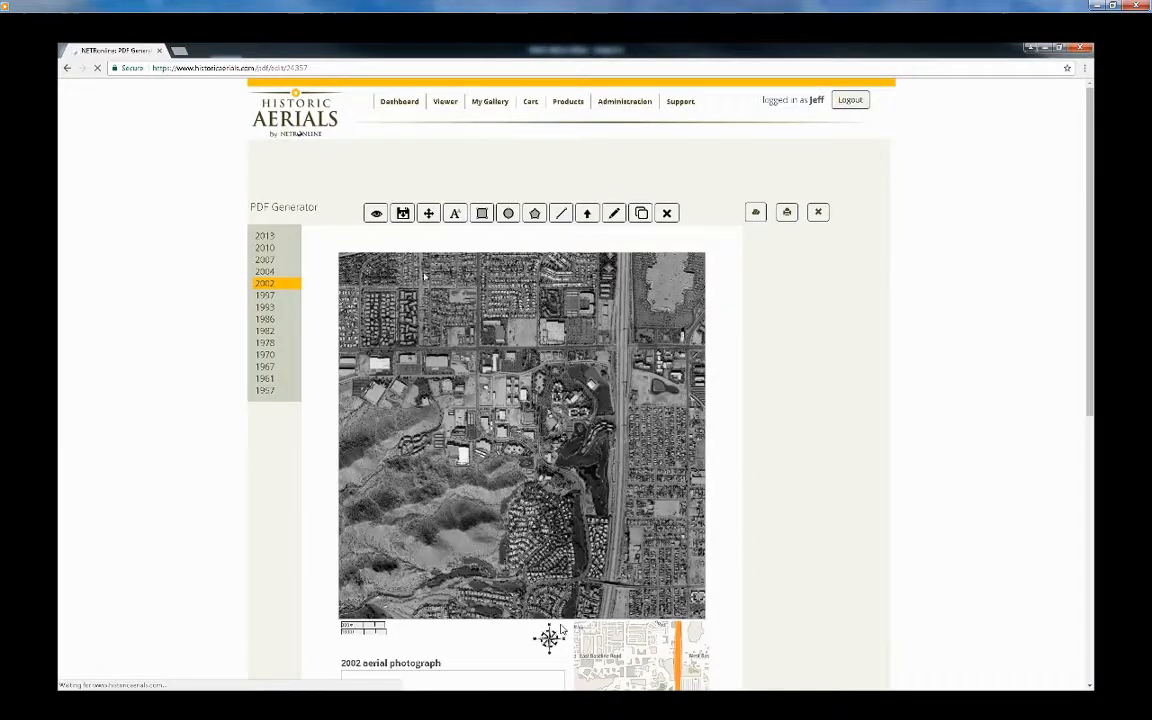
pyautogui.click(376, 152)
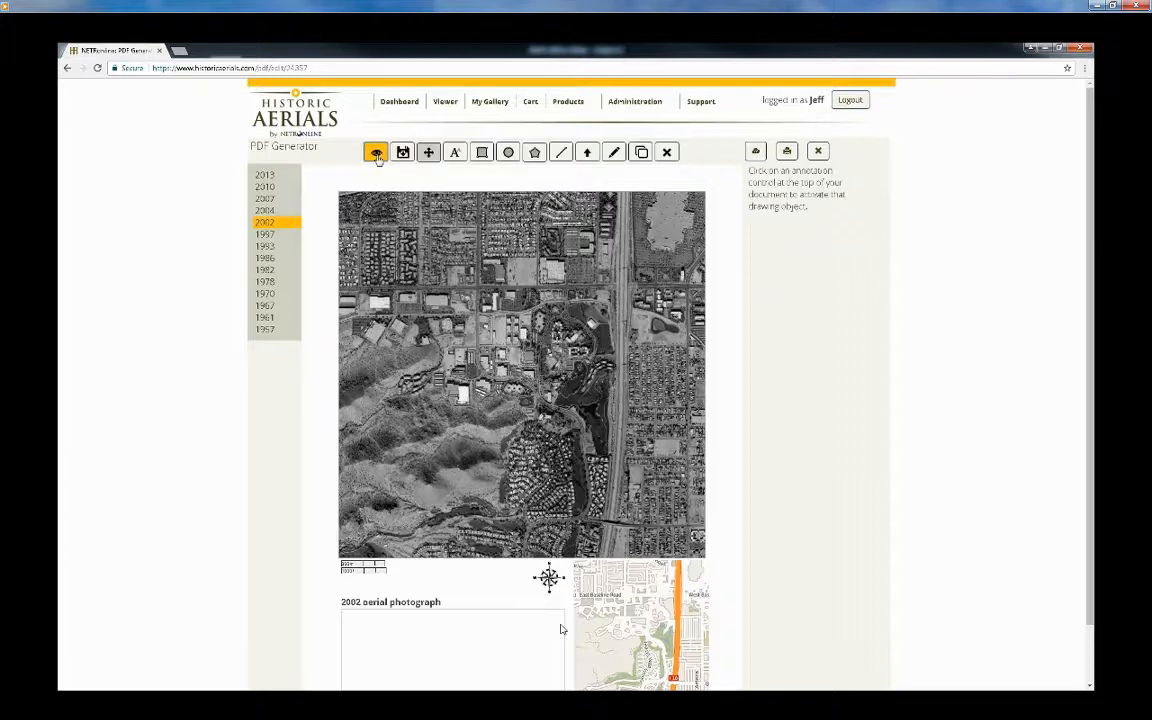
pyautogui.click(376, 153)
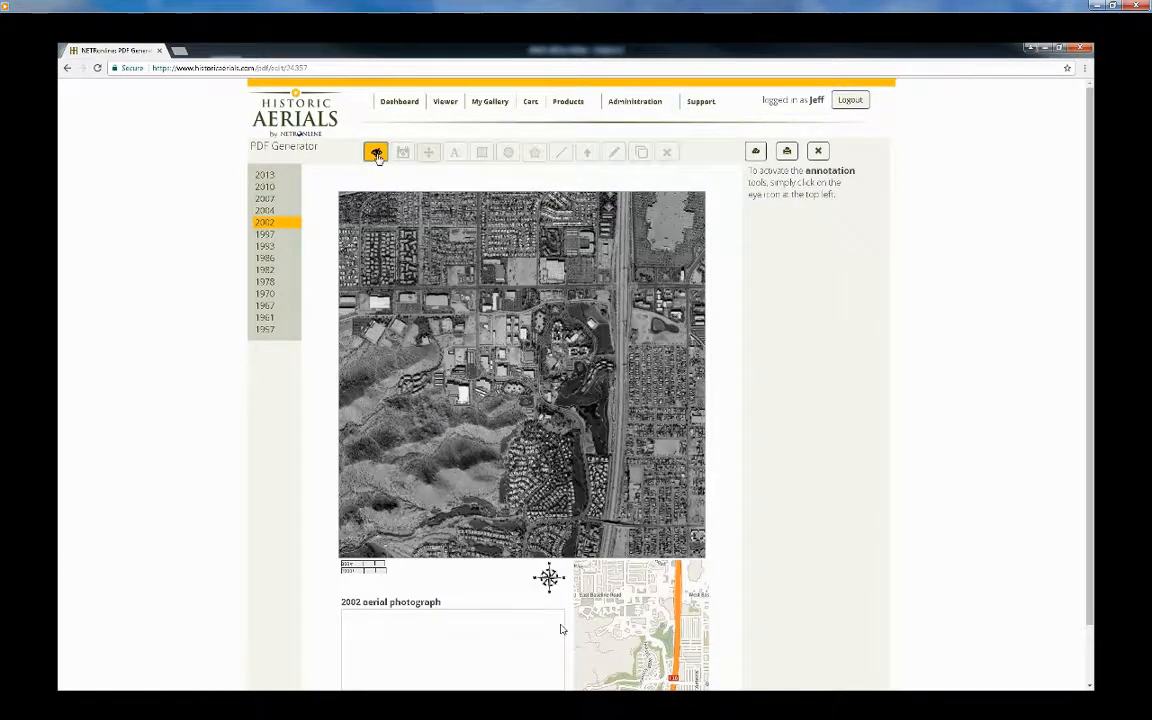
pyautogui.click(376, 153)
pyautogui.click(402, 153)
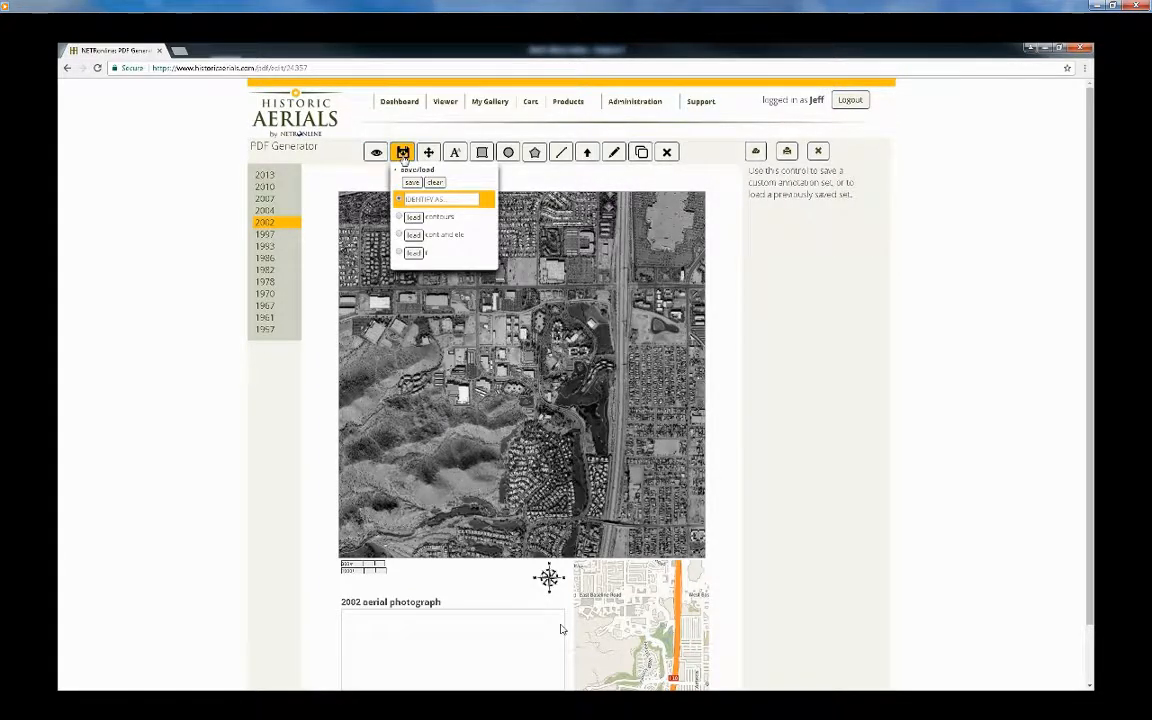
# Draw a red three-segment polyline across the upper part of the 2002 aerial photograph
pyautogui.click(561, 152)
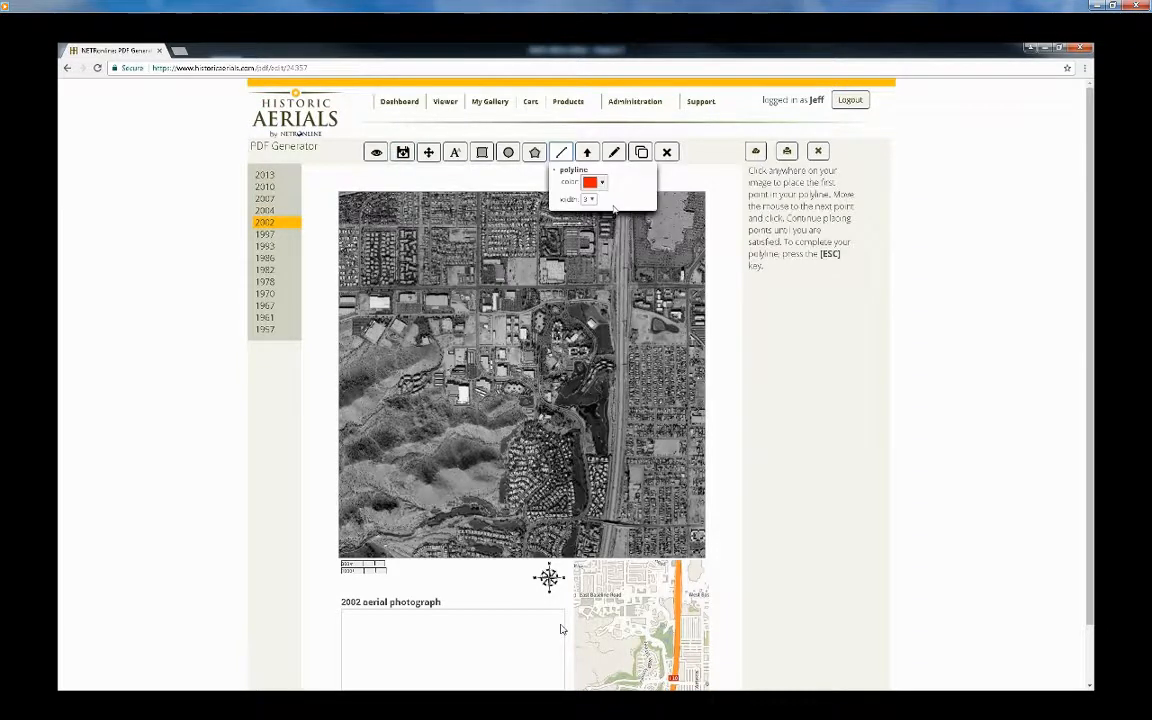
pyautogui.click(579, 266)
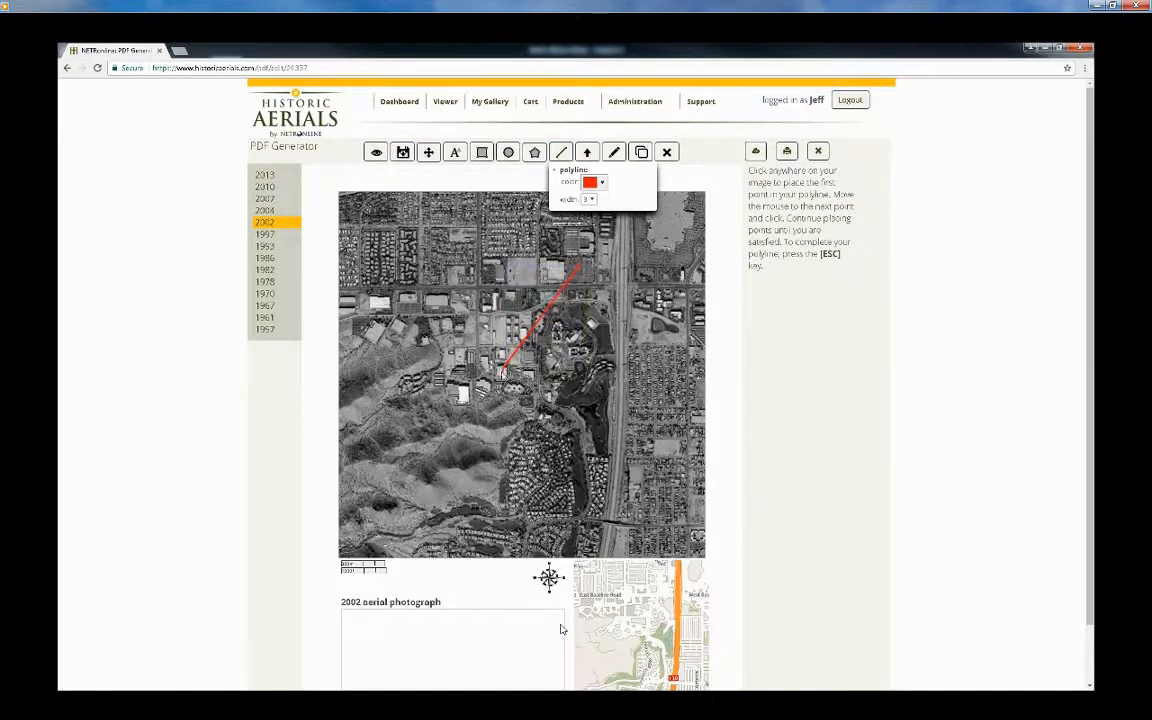
pyautogui.click(504, 366)
pyautogui.press('Escape')
# Delete the red polyline from the aerial photograph
pyautogui.click(428, 152)
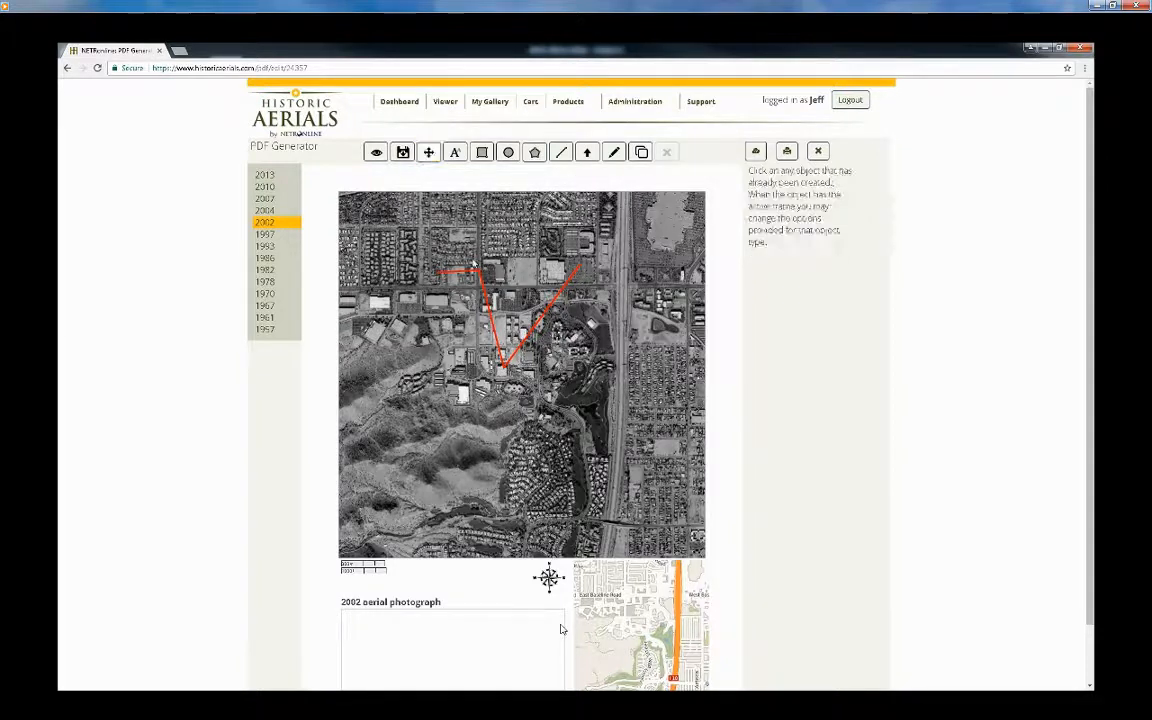
pyautogui.click(472, 272)
pyautogui.click(666, 152)
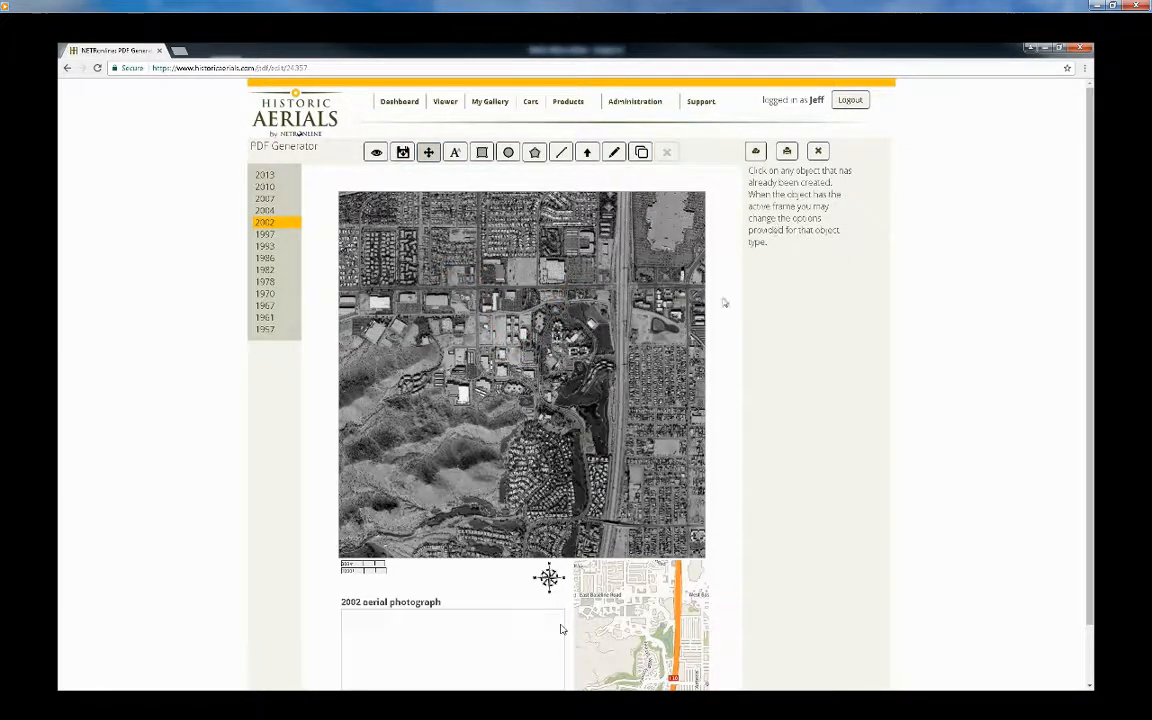
# Select the saved annotation set named contours and turn on the contours overlay for the aerial
pyautogui.click(403, 152)
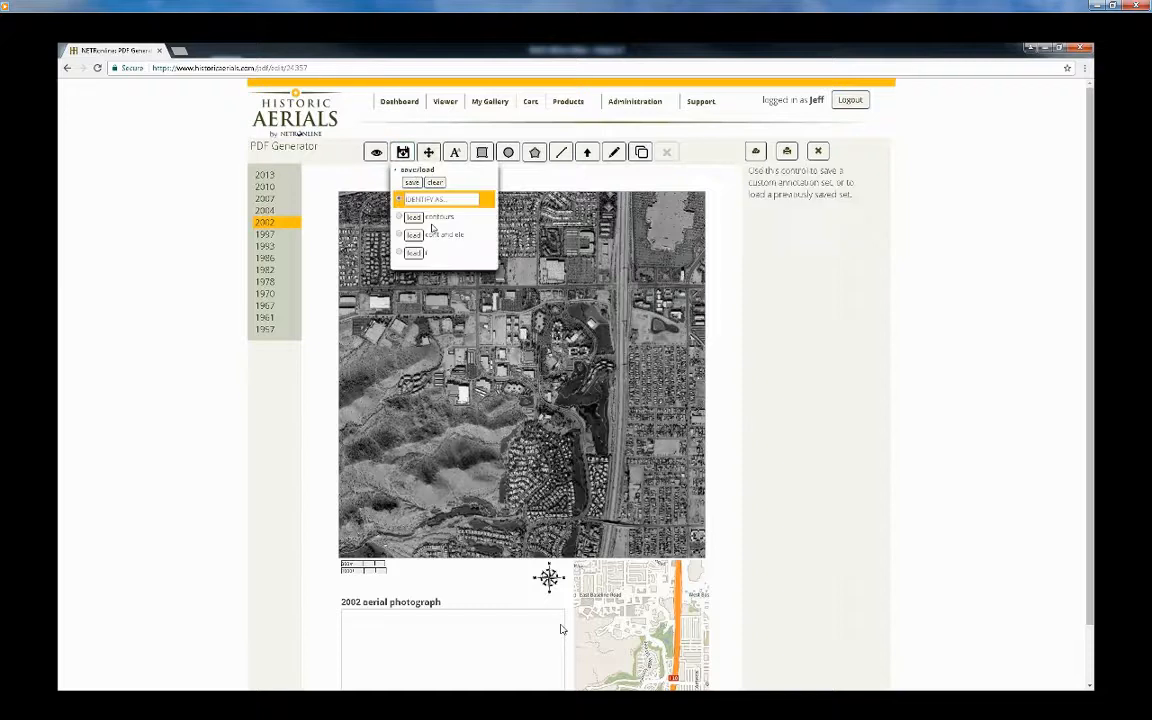
pyautogui.click(400, 217)
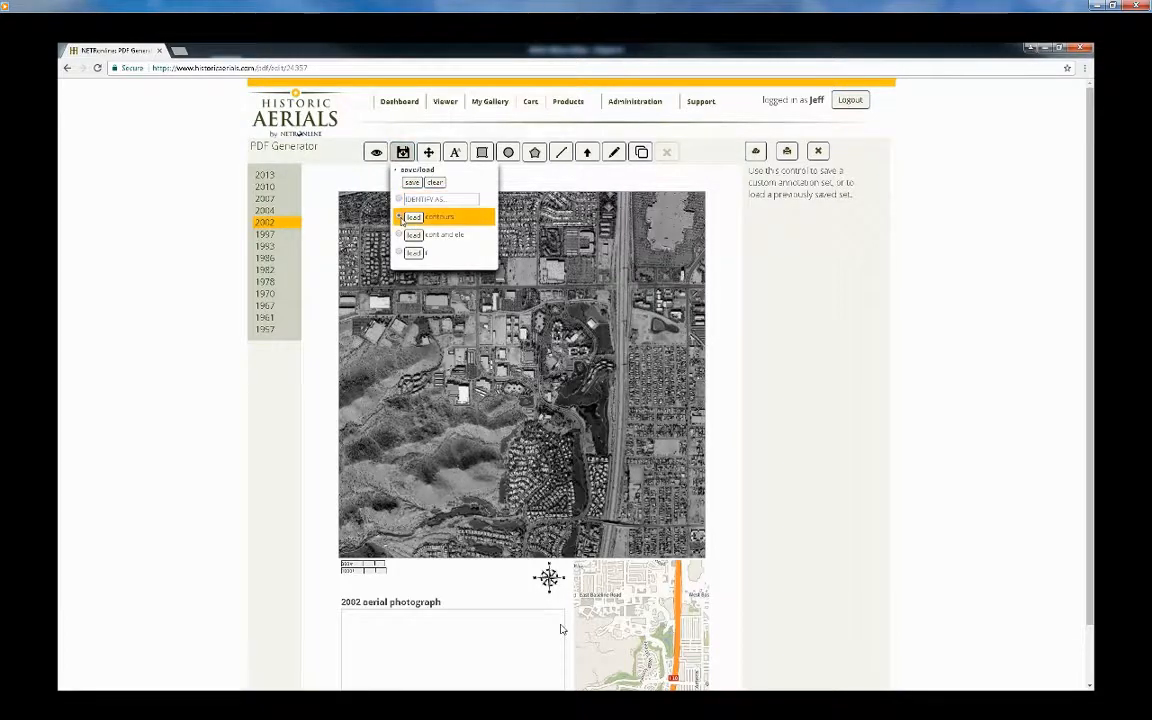
pyautogui.click(641, 152)
pyautogui.click(684, 182)
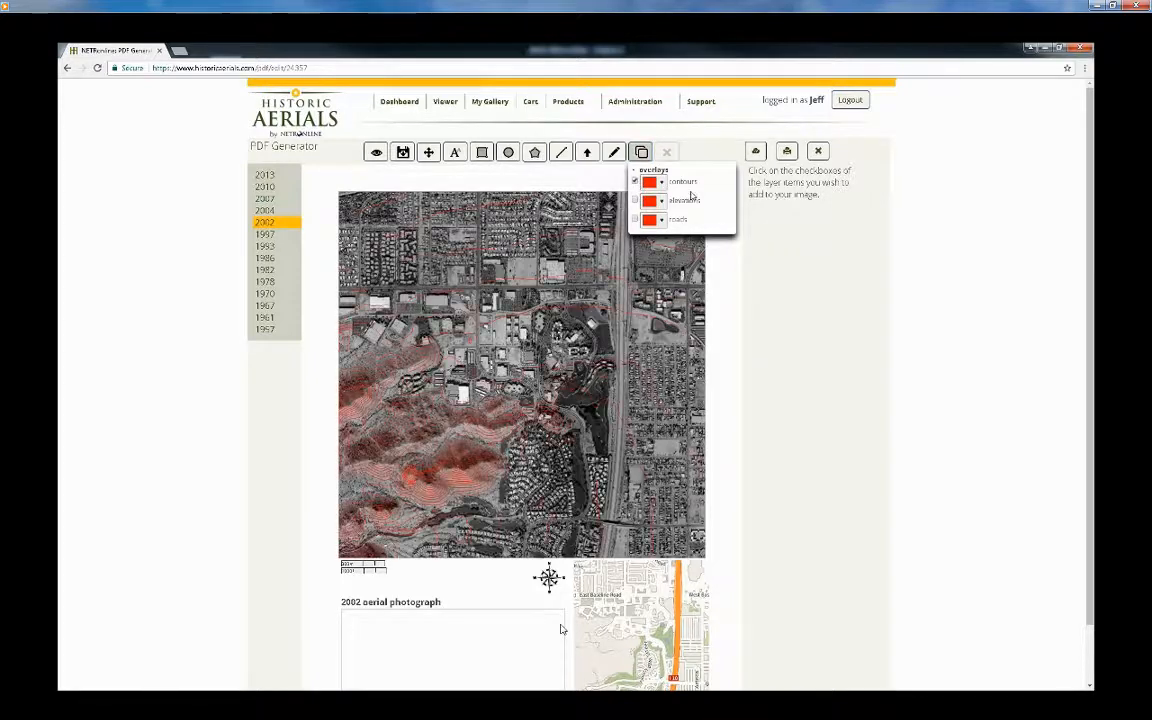
# Set the colour of the contours overlay to green
pyautogui.click(650, 182)
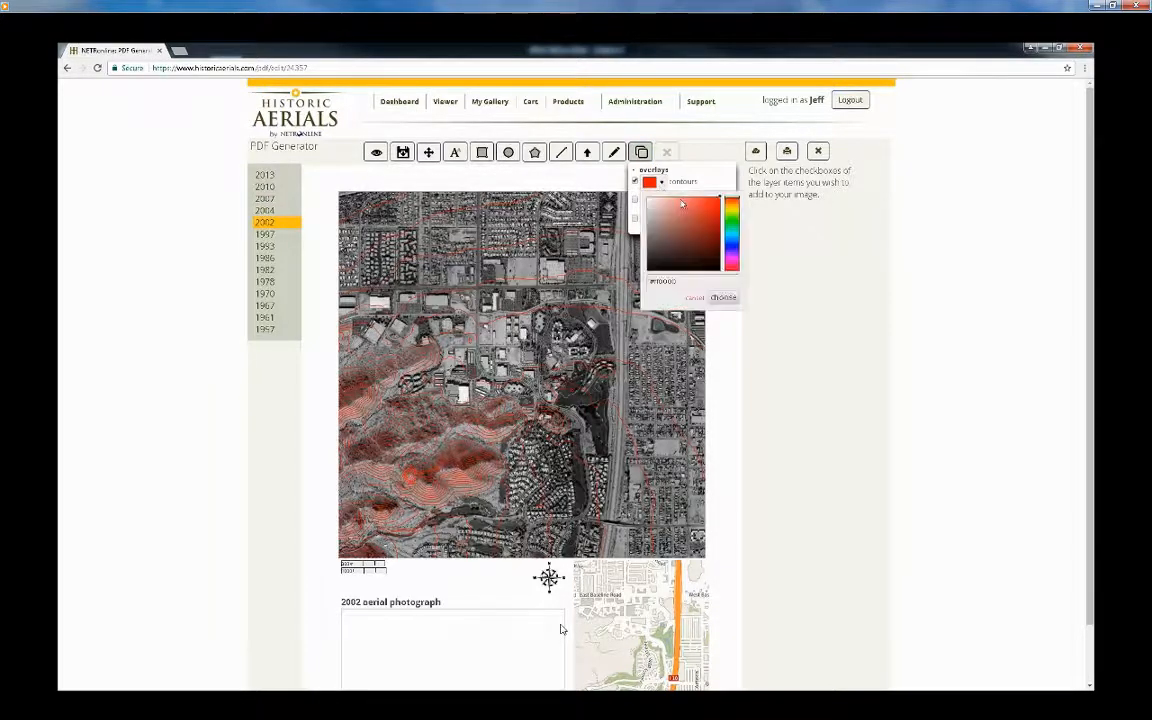
pyautogui.click(737, 233)
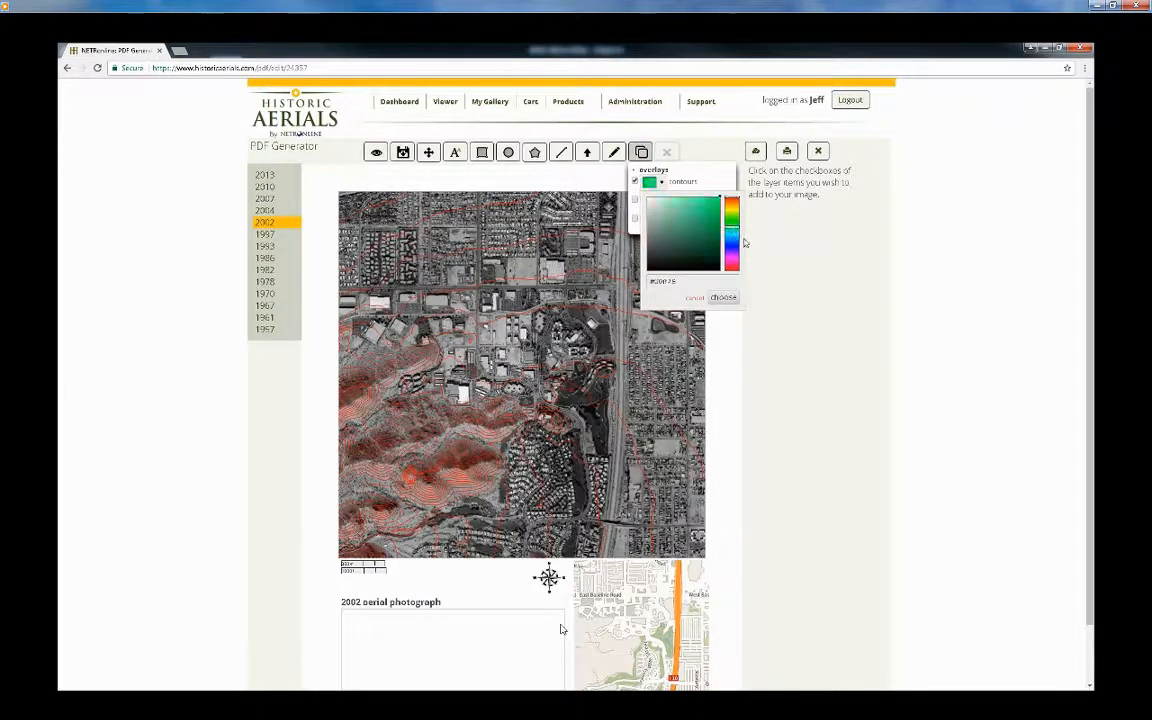
pyautogui.click(723, 297)
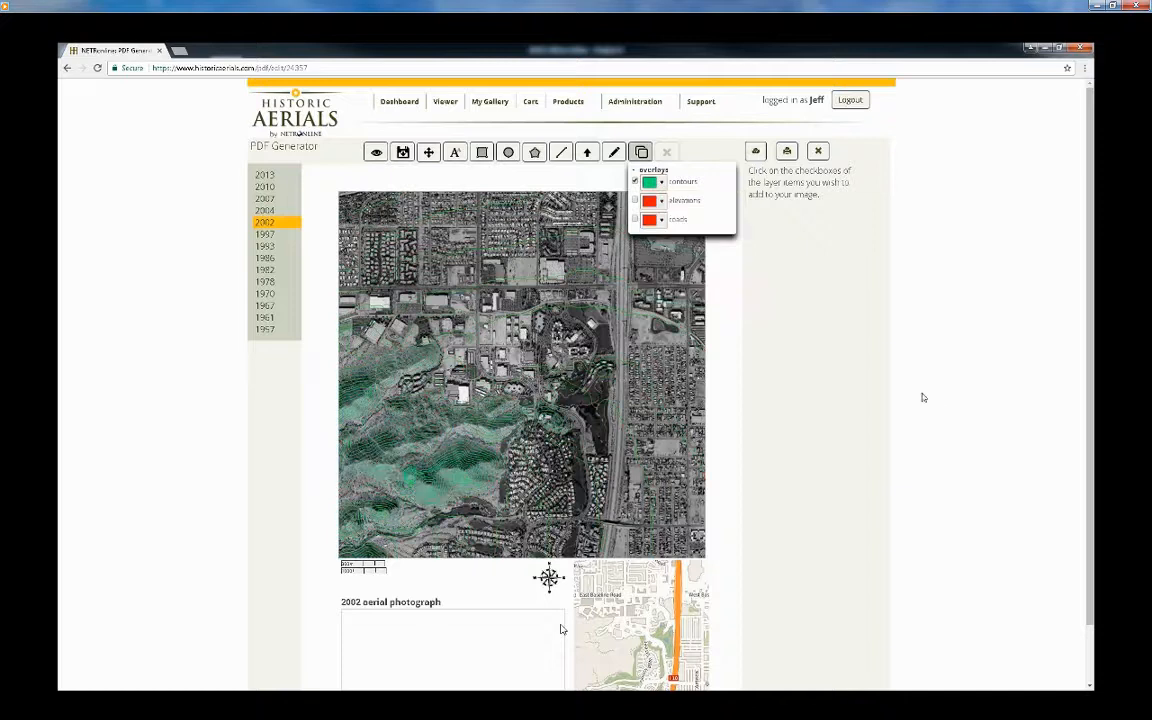
# Switch the displayed overlay from contours to elevations
pyautogui.click(634, 182)
pyautogui.click(684, 201)
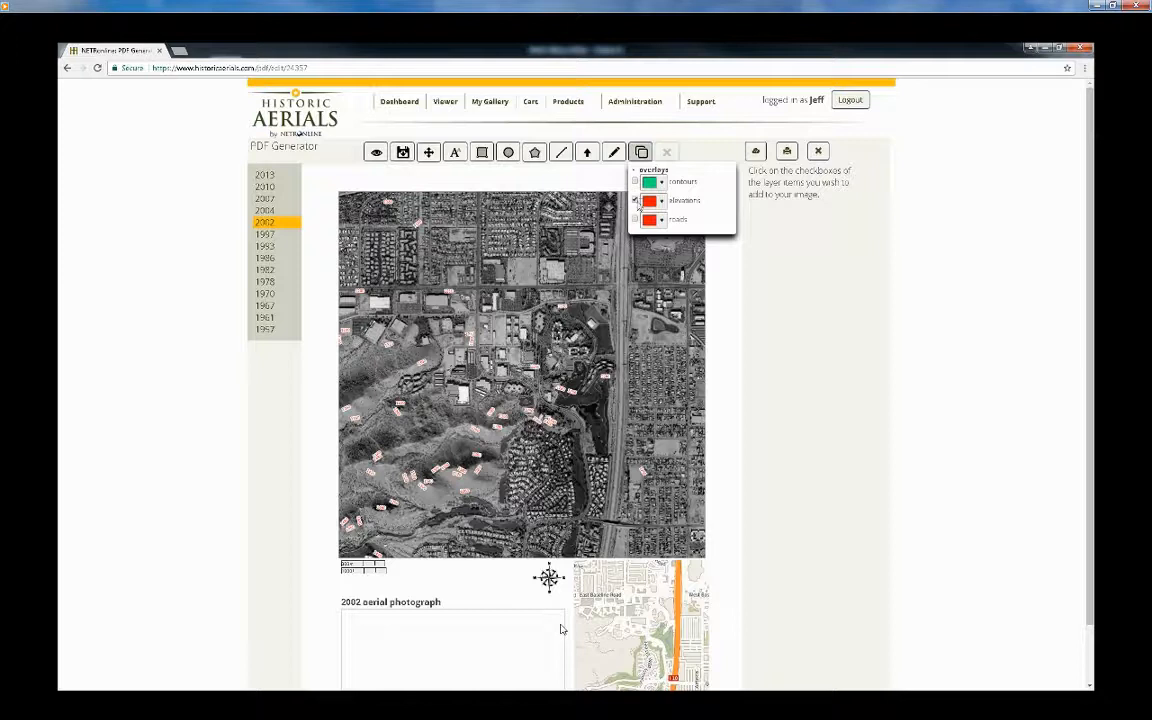
# Replace the elevations overlay with the roads overlay and set the roads colour to yellow
pyautogui.click(635, 201)
pyautogui.click(635, 220)
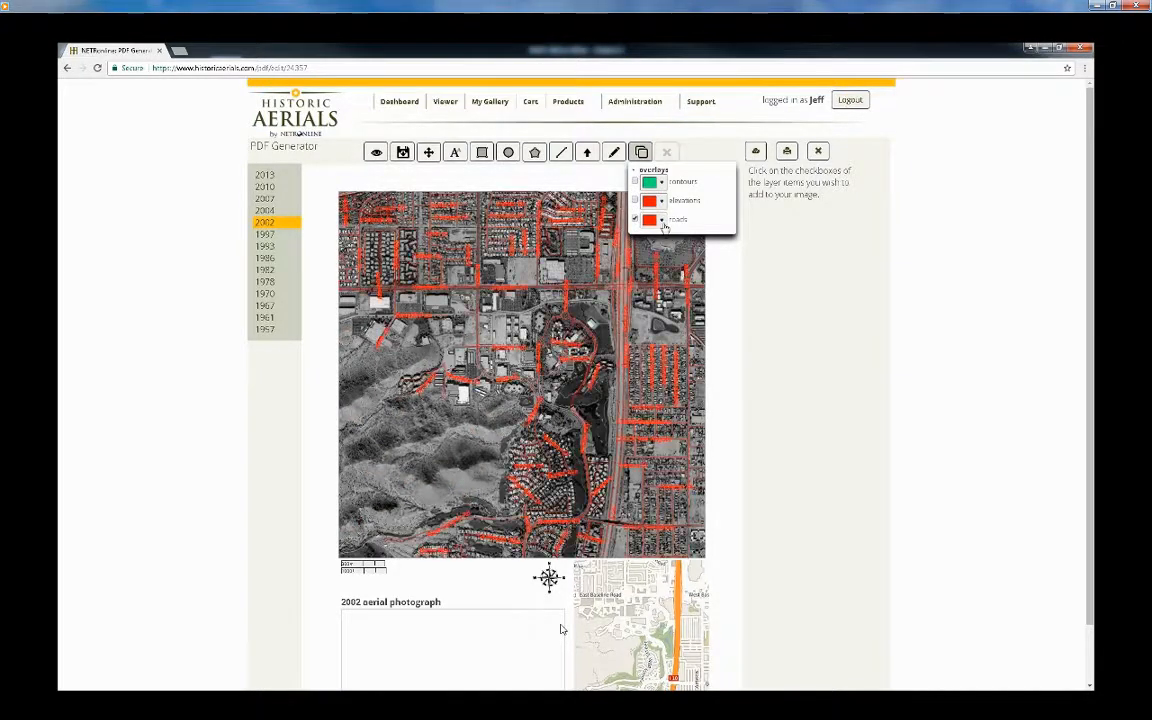
pyautogui.click(651, 220)
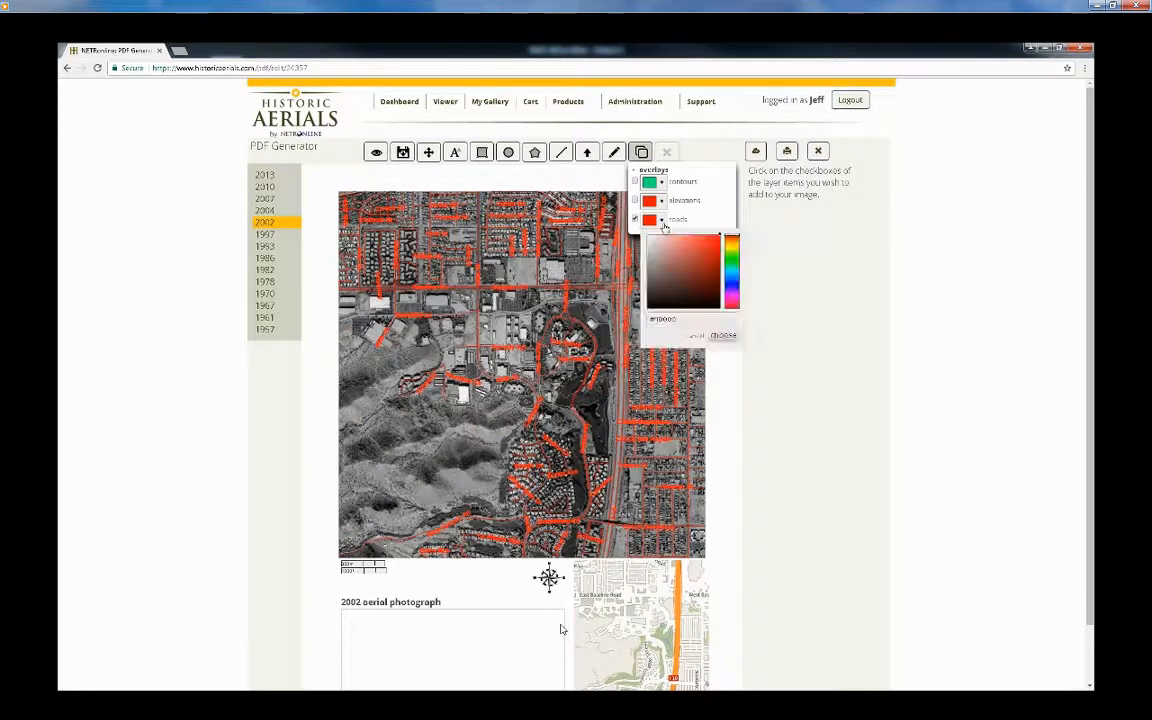
pyautogui.click(735, 249)
pyautogui.click(723, 335)
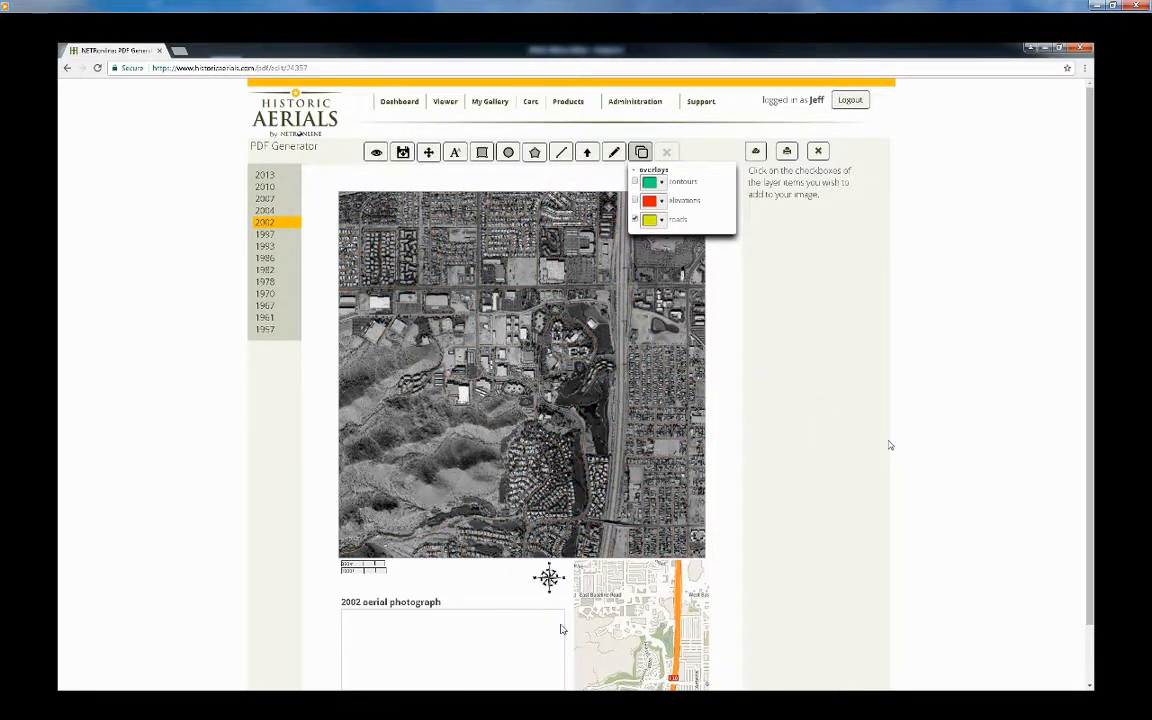
# Add the contours overlay alongside the roads overlay on the 2002 aerial and finish choosing overlays
pyautogui.click(634, 181)
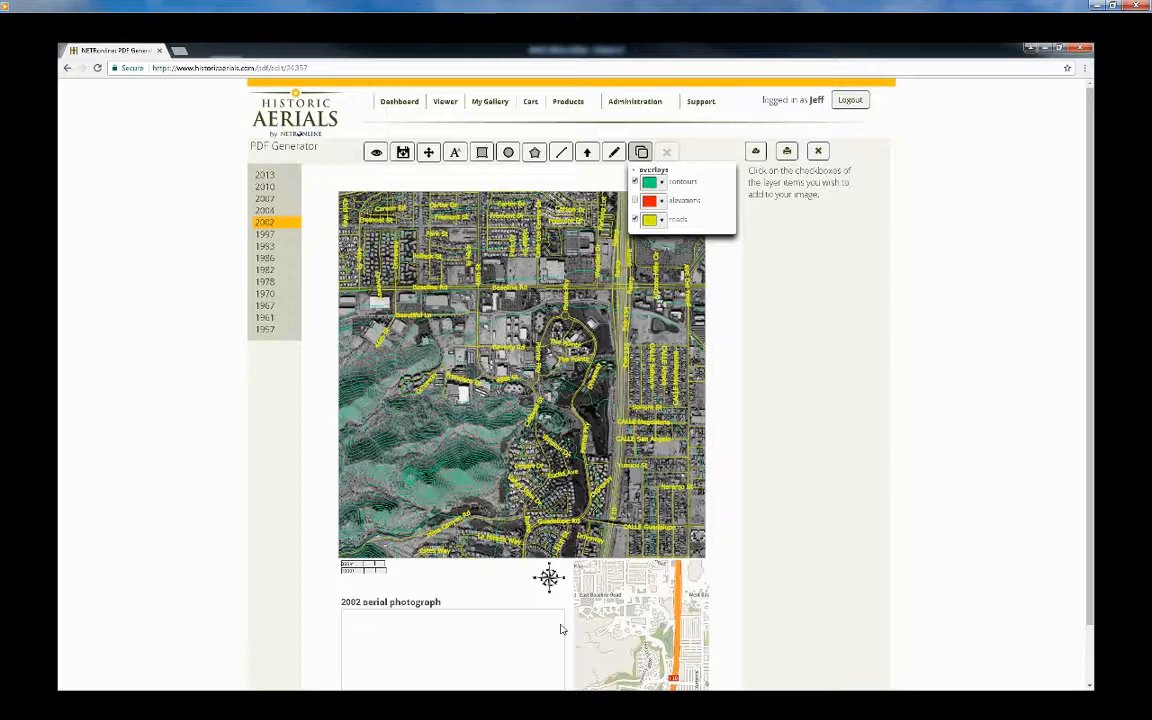
pyautogui.click(641, 153)
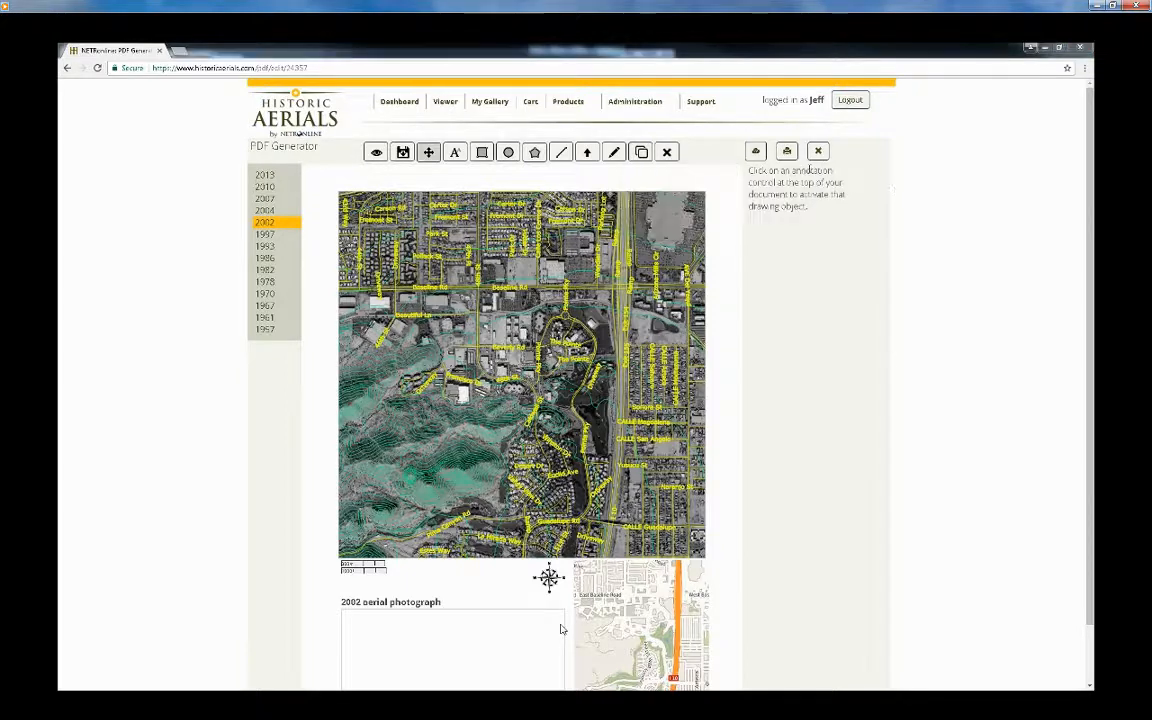
# Include 2013, 2007, 2002, 1982, 1967 and 1957 in the print/download set and assign the cont and ele annotations to 1957
pyautogui.click(786, 152)
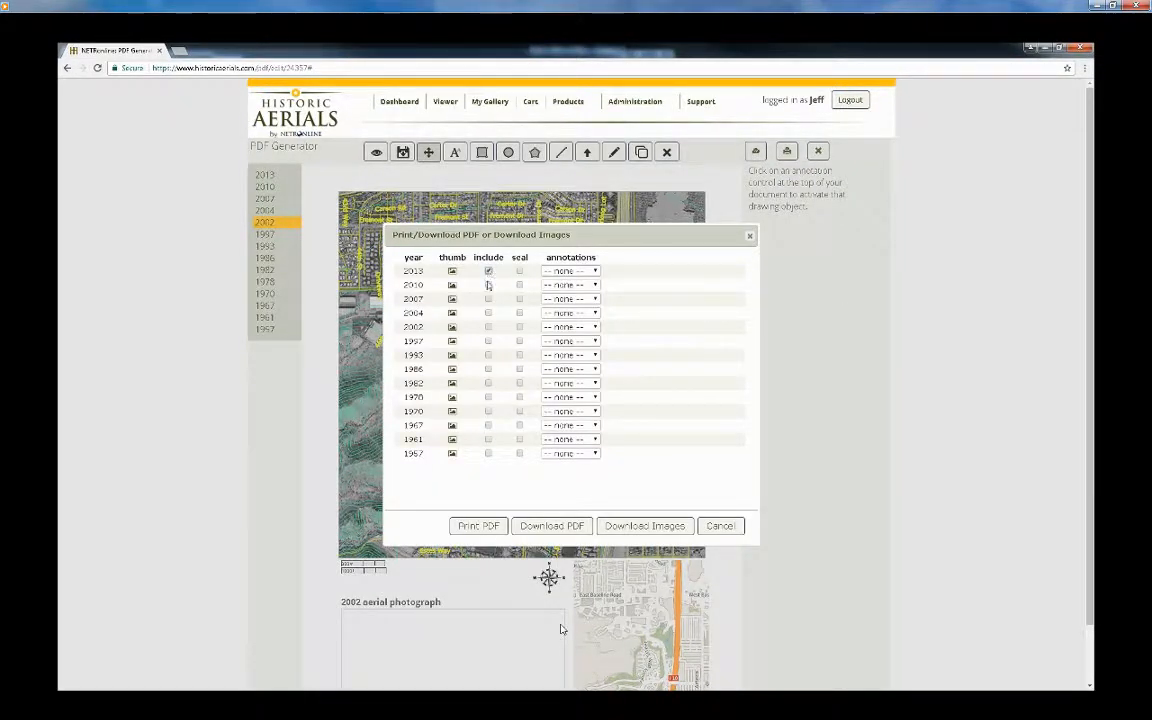
pyautogui.click(488, 299)
pyautogui.click(591, 453)
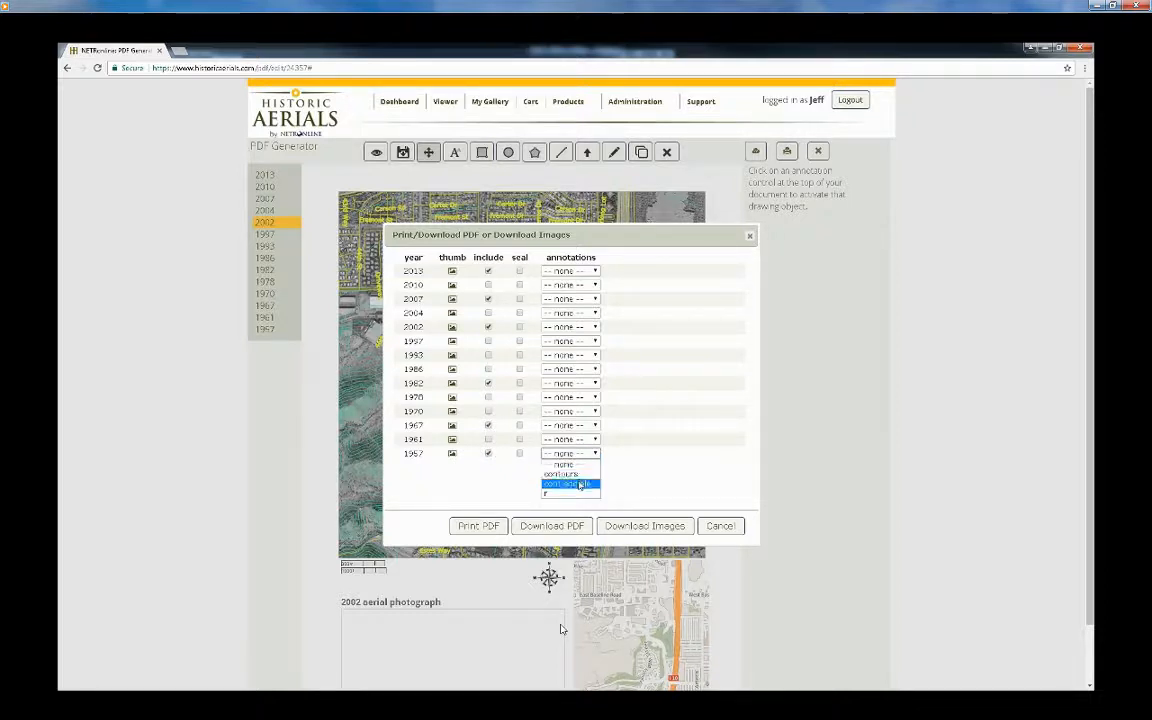
pyautogui.click(566, 482)
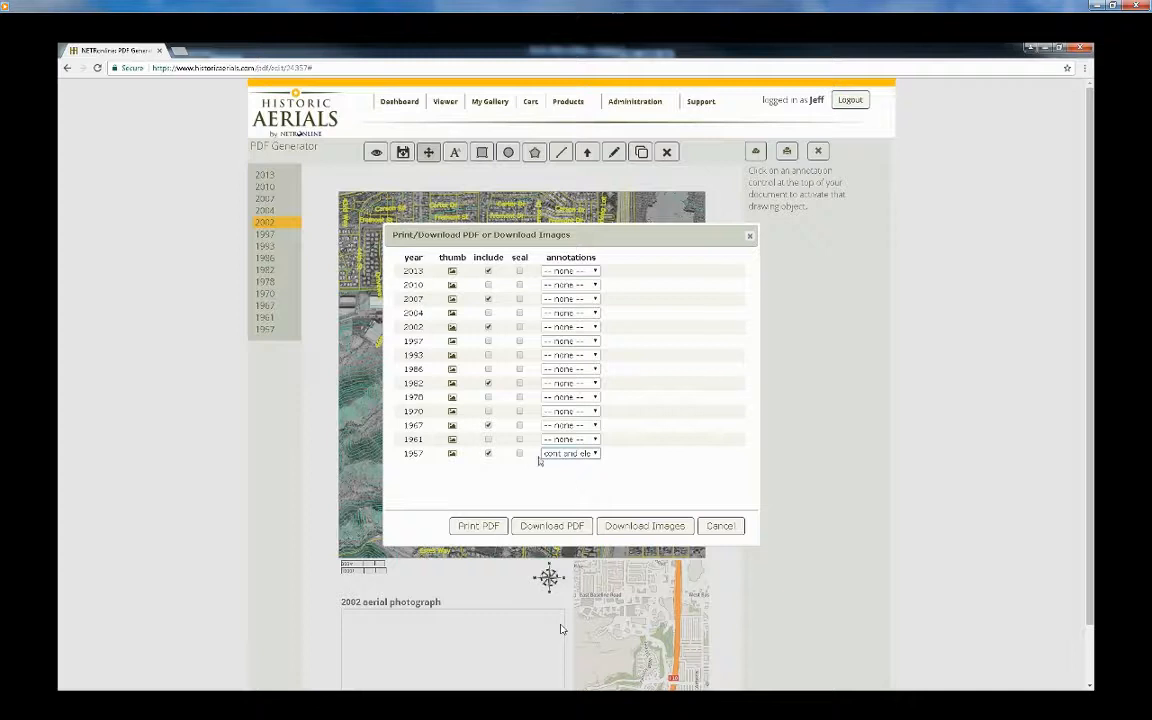
# Assign the contours annotations to 1967 and r to 1982, and include the seal on 1957
pyautogui.click(594, 426)
pyautogui.click(586, 445)
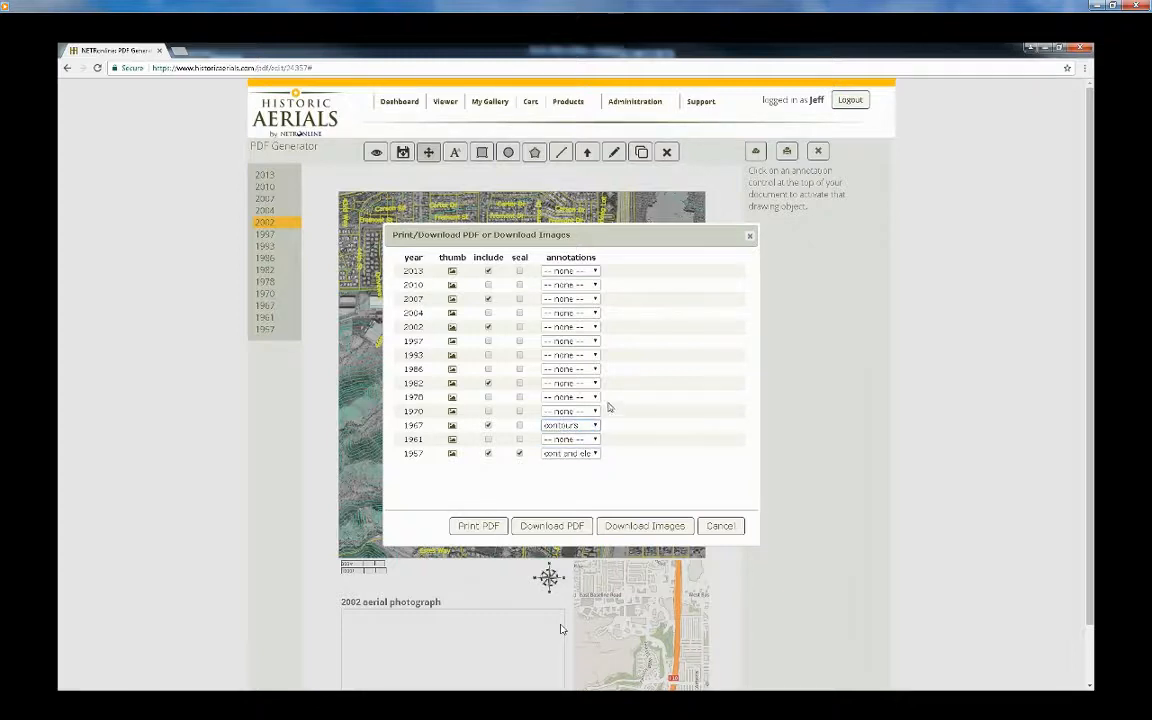
pyautogui.click(595, 384)
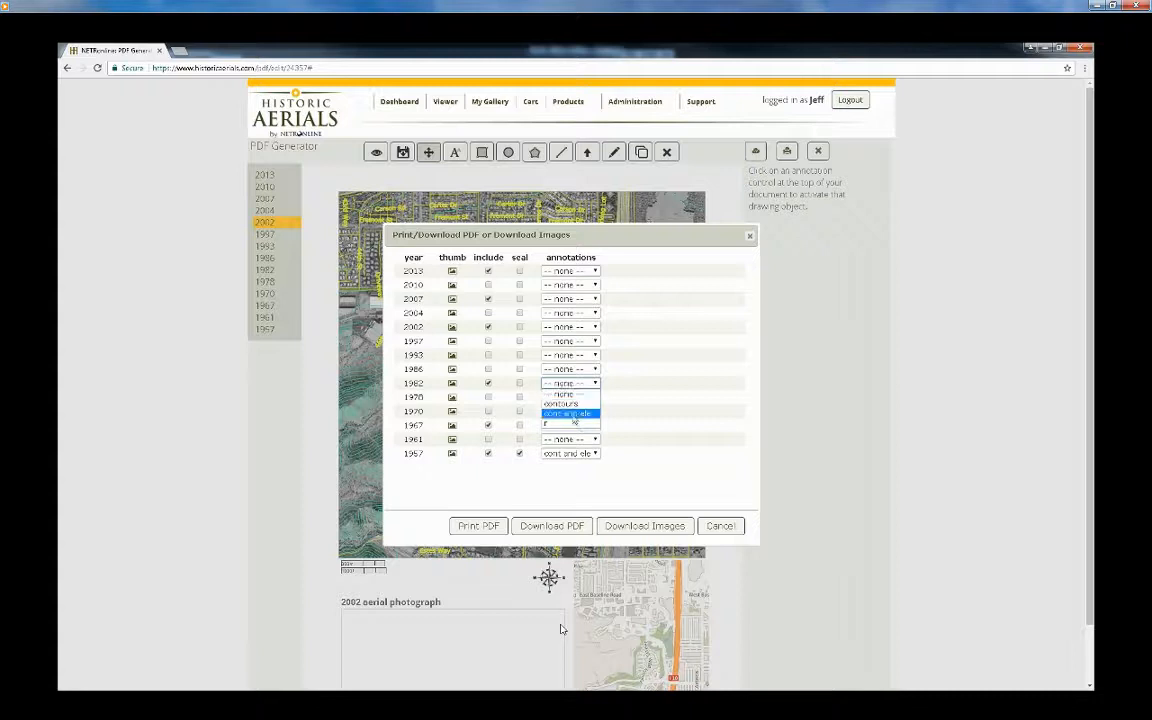
pyautogui.click(570, 402)
# Assign the contours annotations to 2013 and r to 2007, and include the seal on 2007
pyautogui.click(594, 271)
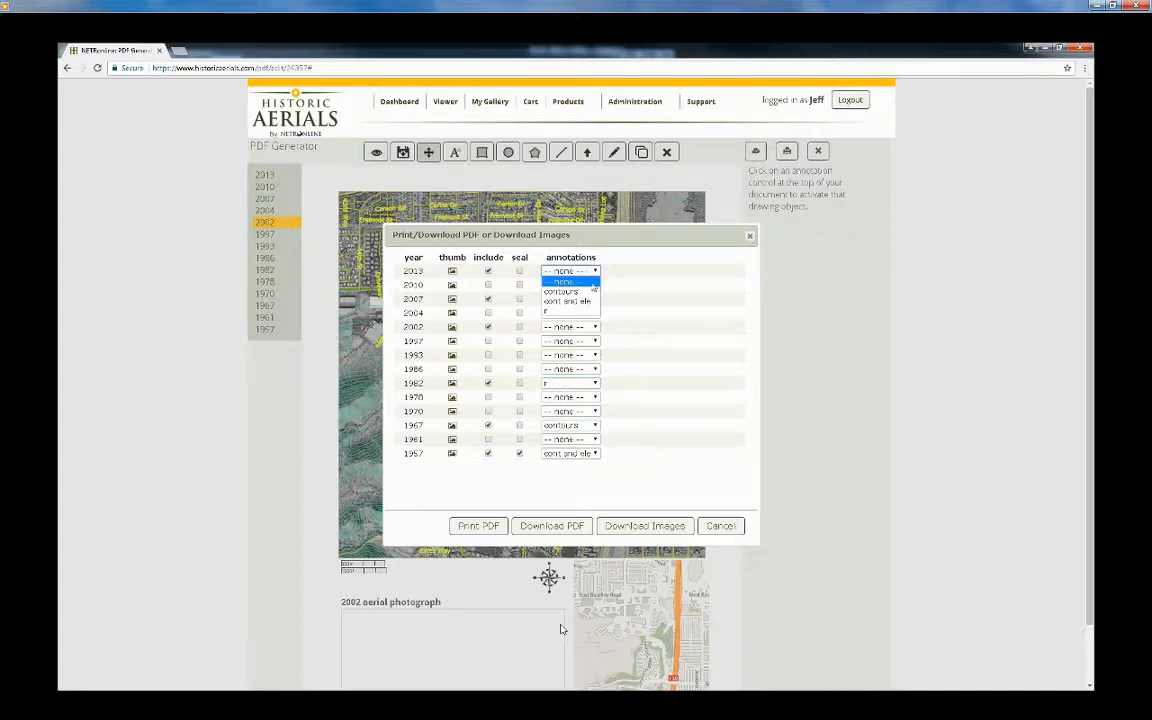
pyautogui.click(586, 290)
pyautogui.click(595, 299)
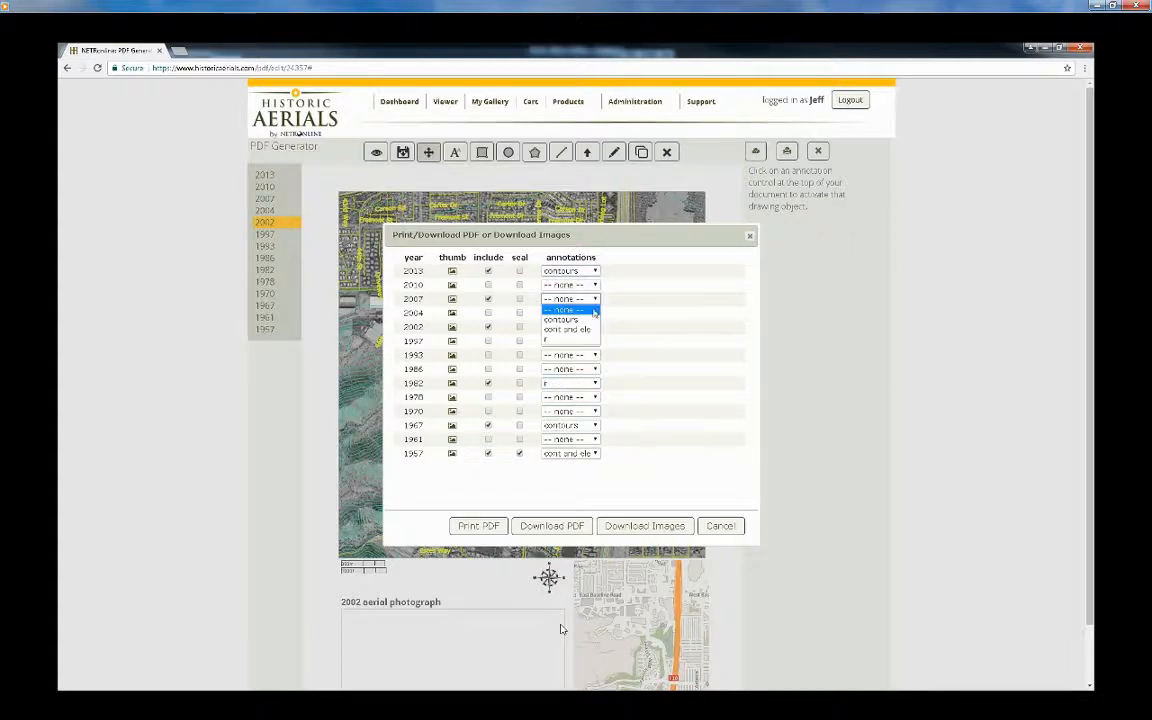
pyautogui.click(570, 329)
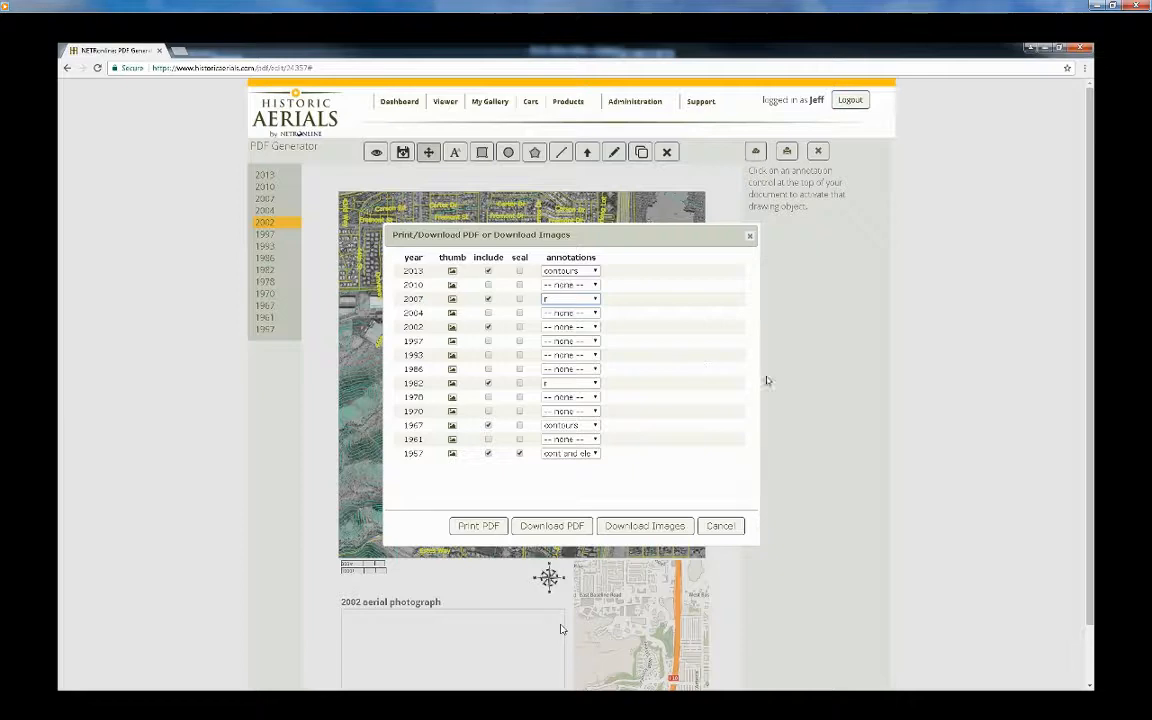
pyautogui.click(519, 299)
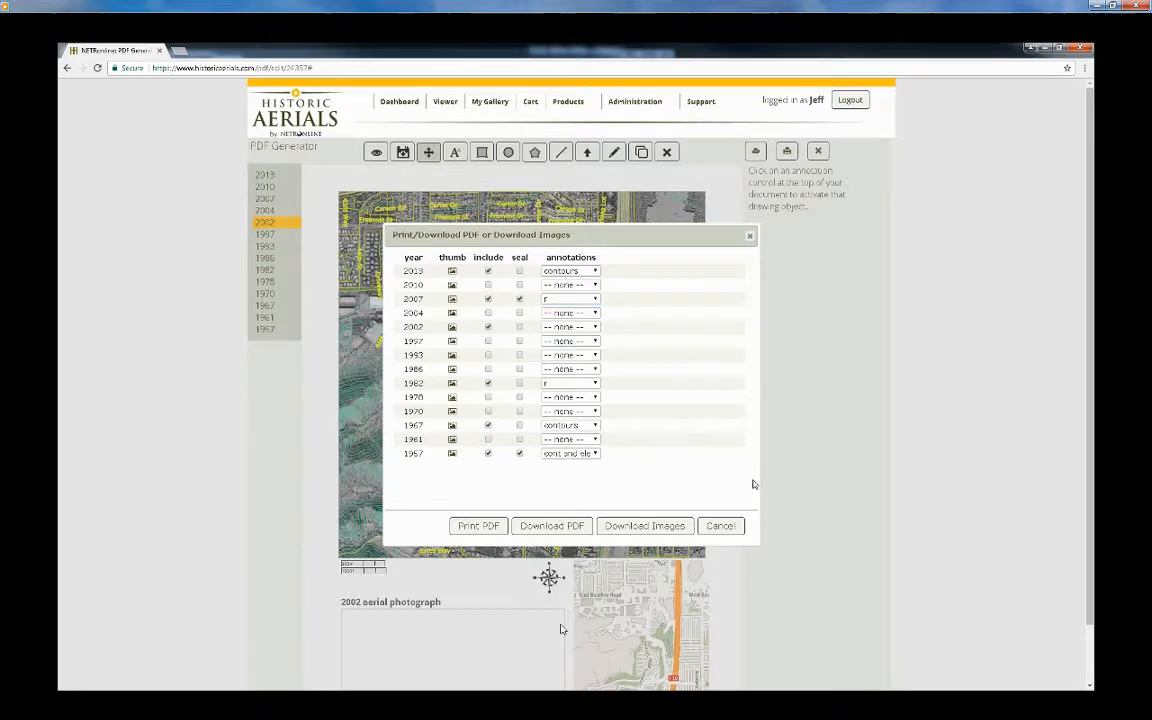
# Download the selected years as a PDF, review its annotated and sealed pages, and close it
pyautogui.click(549, 526)
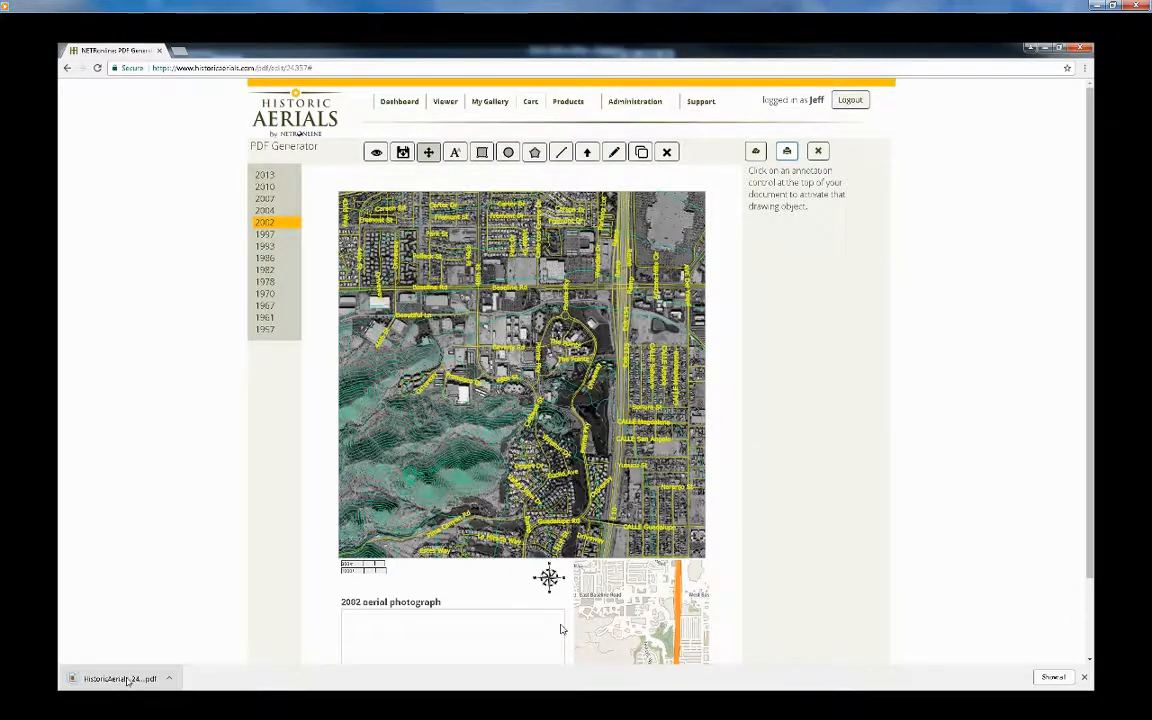
pyautogui.click(122, 679)
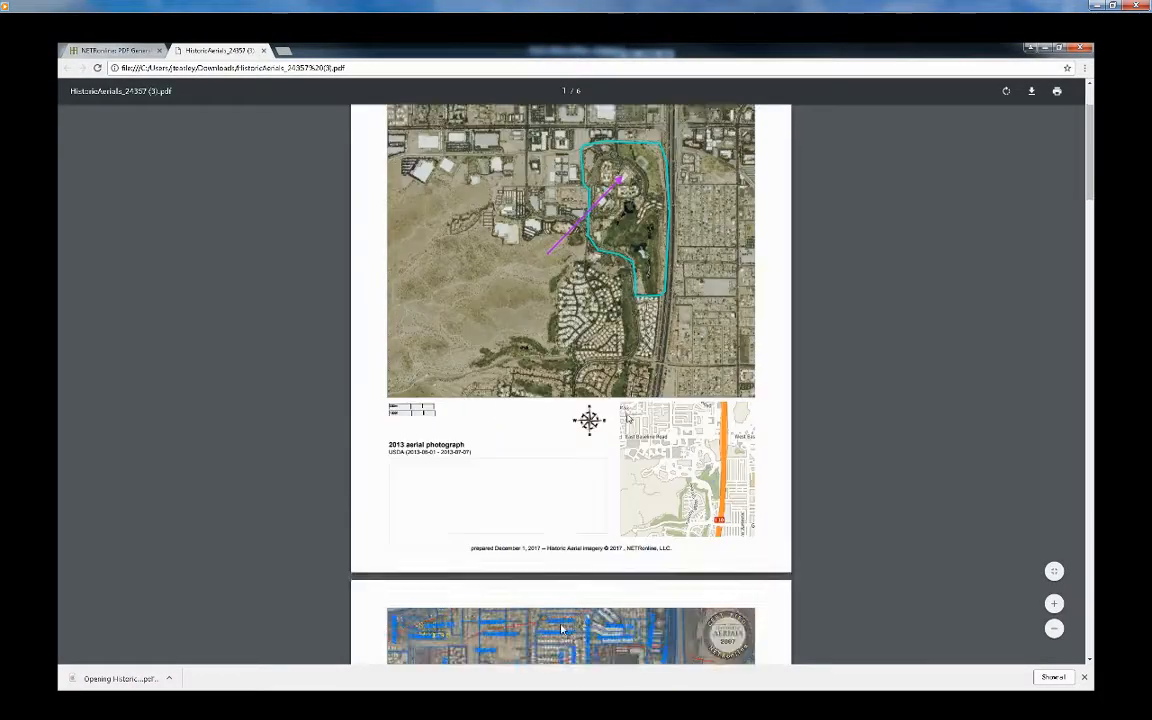
pyautogui.scroll(-15, 561, 630)
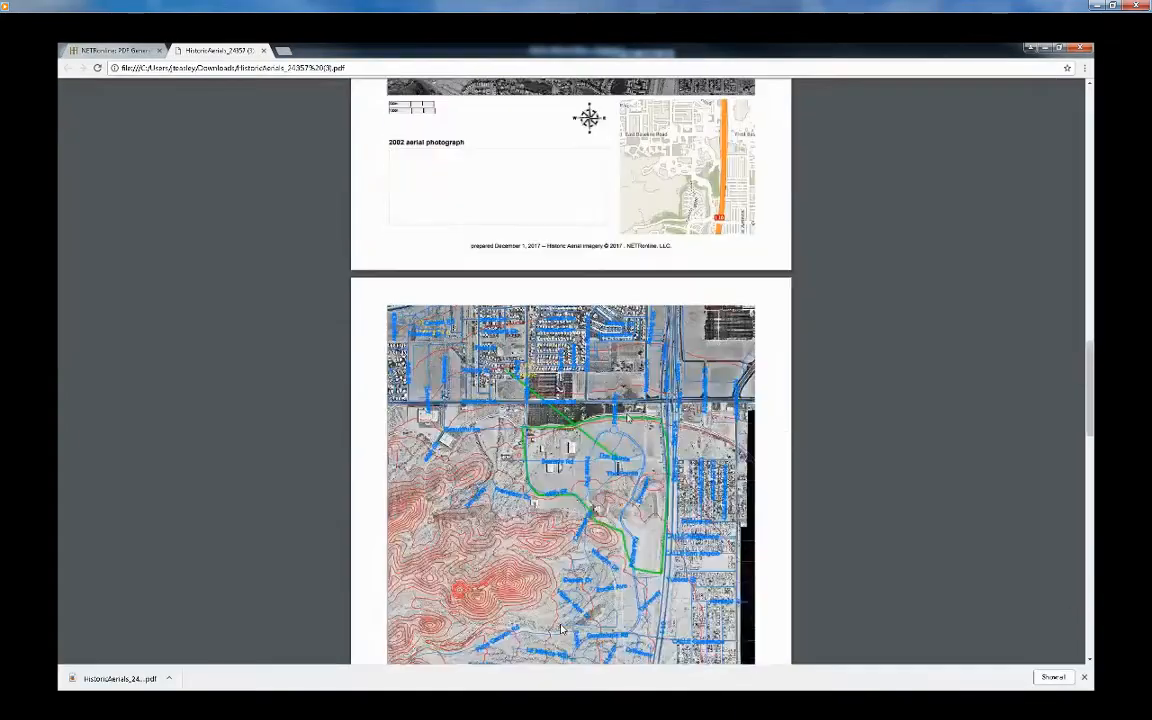
pyautogui.scroll(-2, 561, 630)
pyautogui.scroll(15, 561, 630)
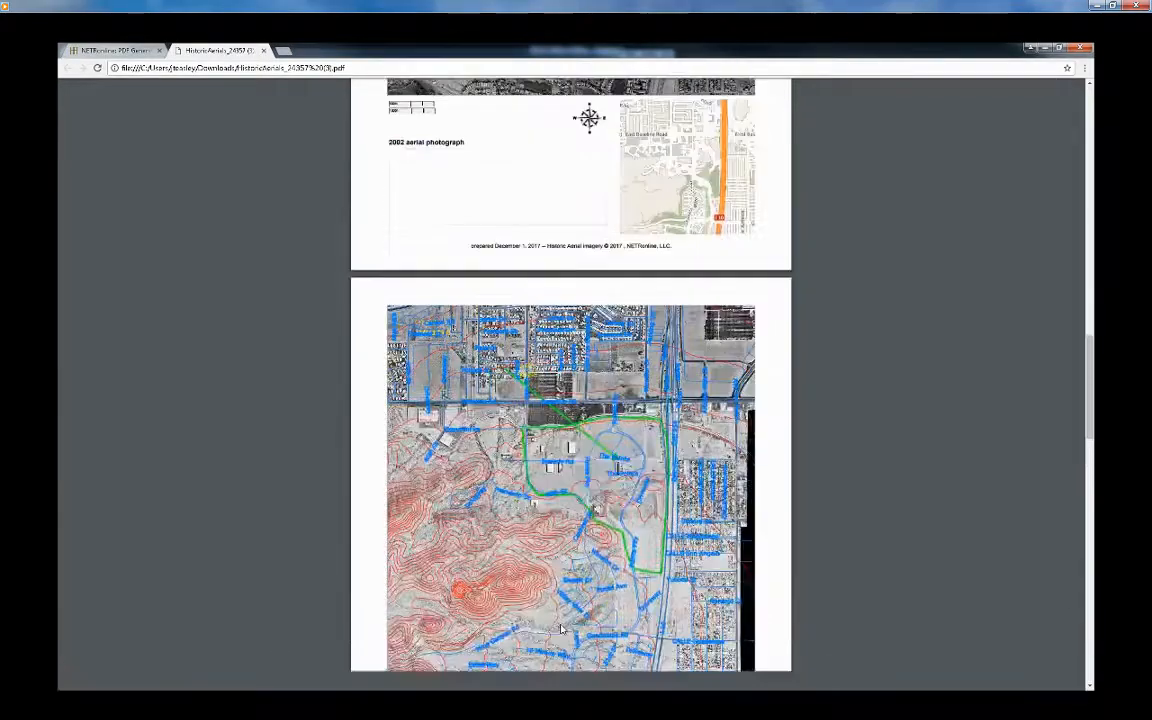
pyautogui.scroll(4, 561, 630)
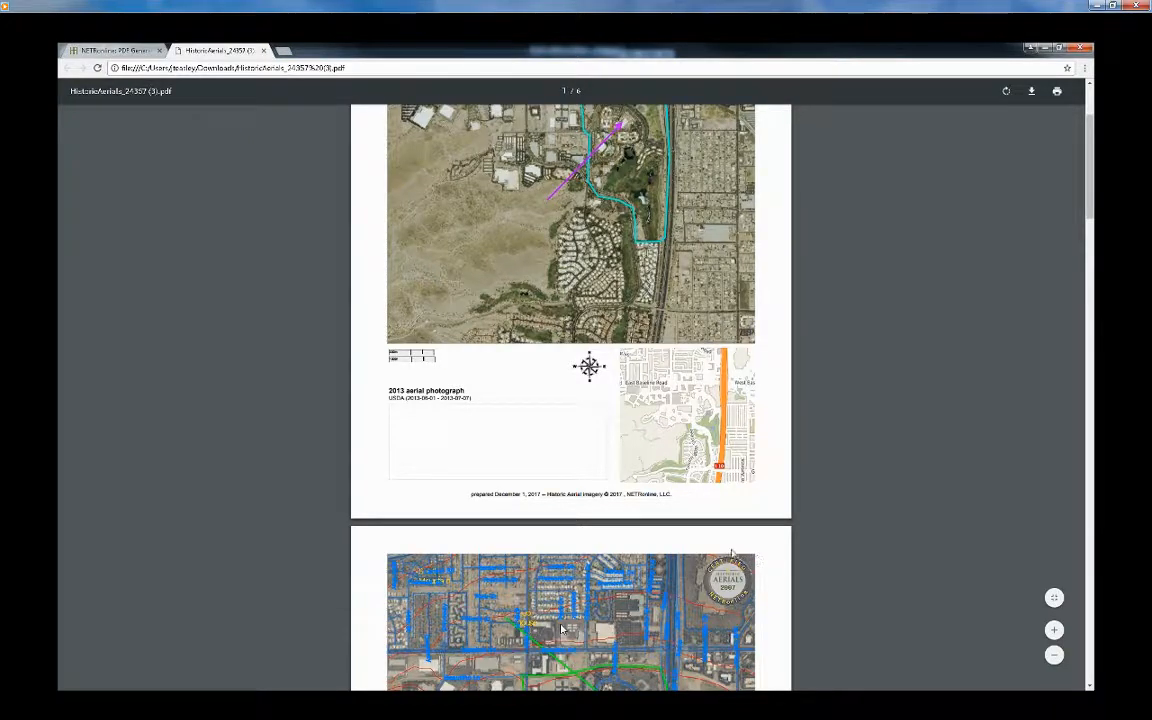
pyautogui.click(263, 50)
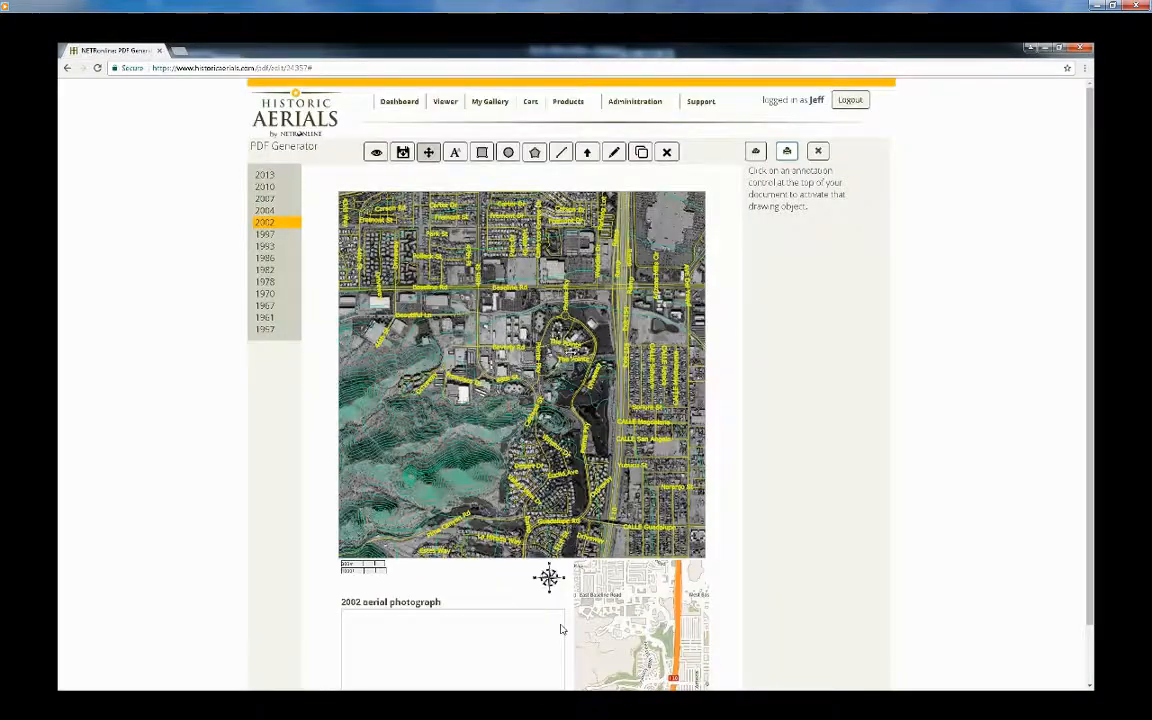
# Reopen the print/download options and view the downloaded 1961 and 1967 South Mountain images in Windows Photo Viewer
pyautogui.click(787, 152)
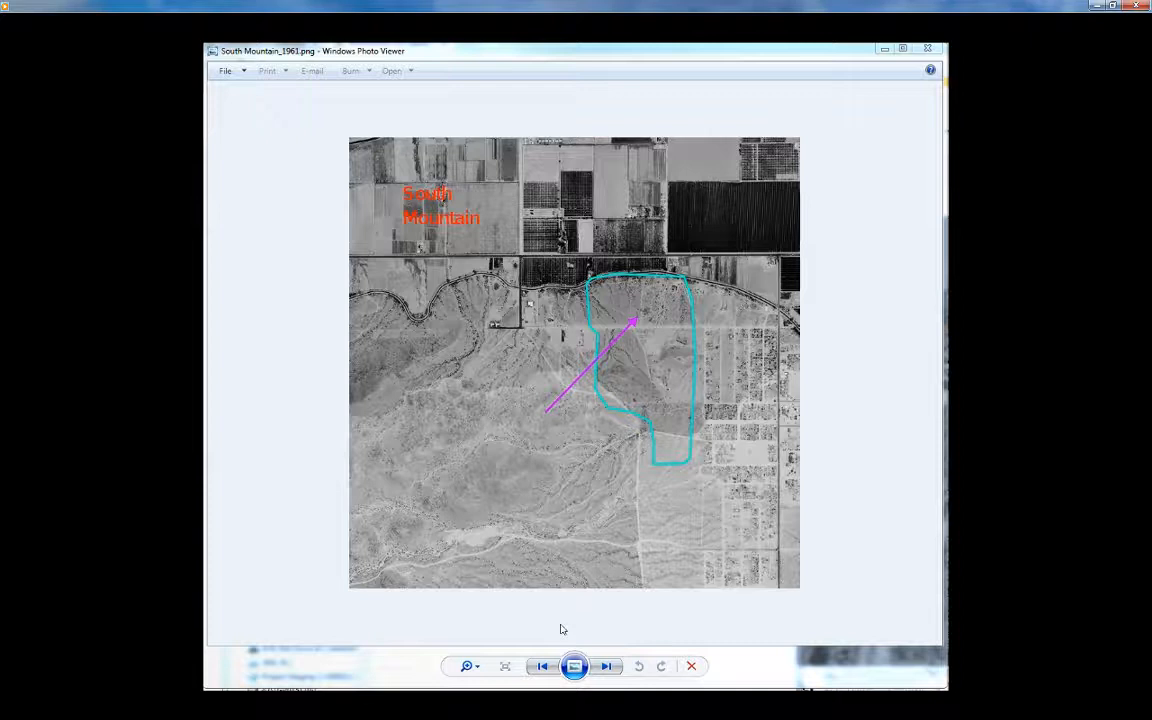
pyautogui.press('Right')
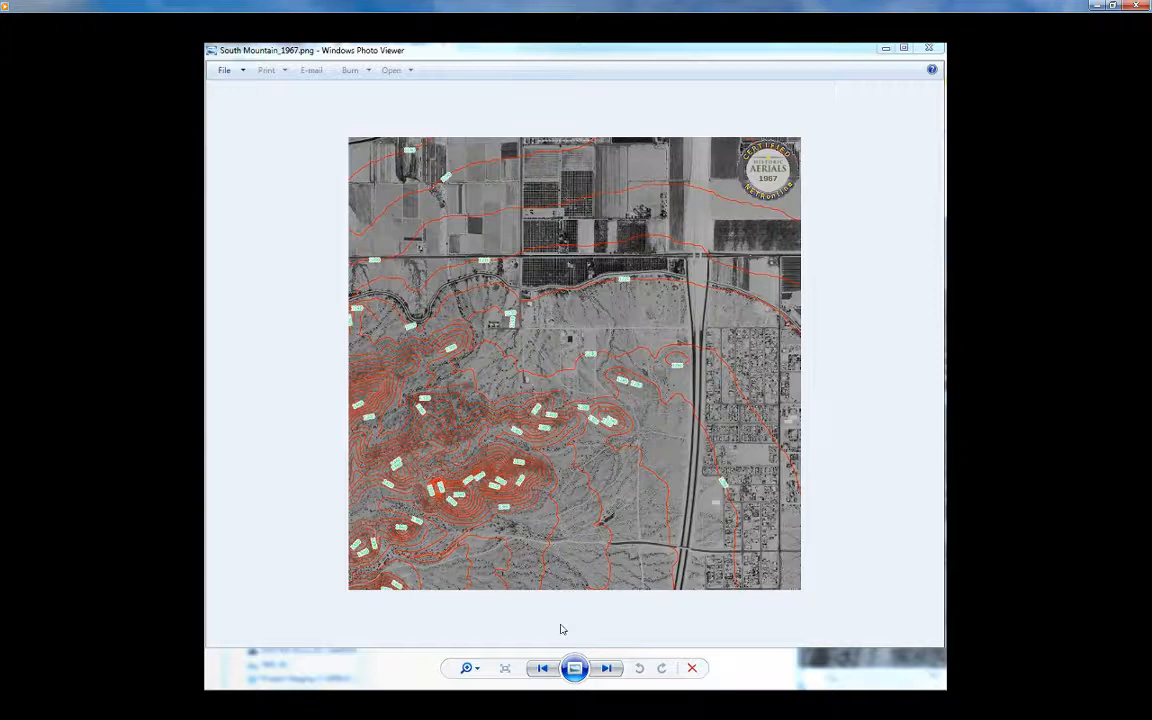
pyautogui.press('Right')
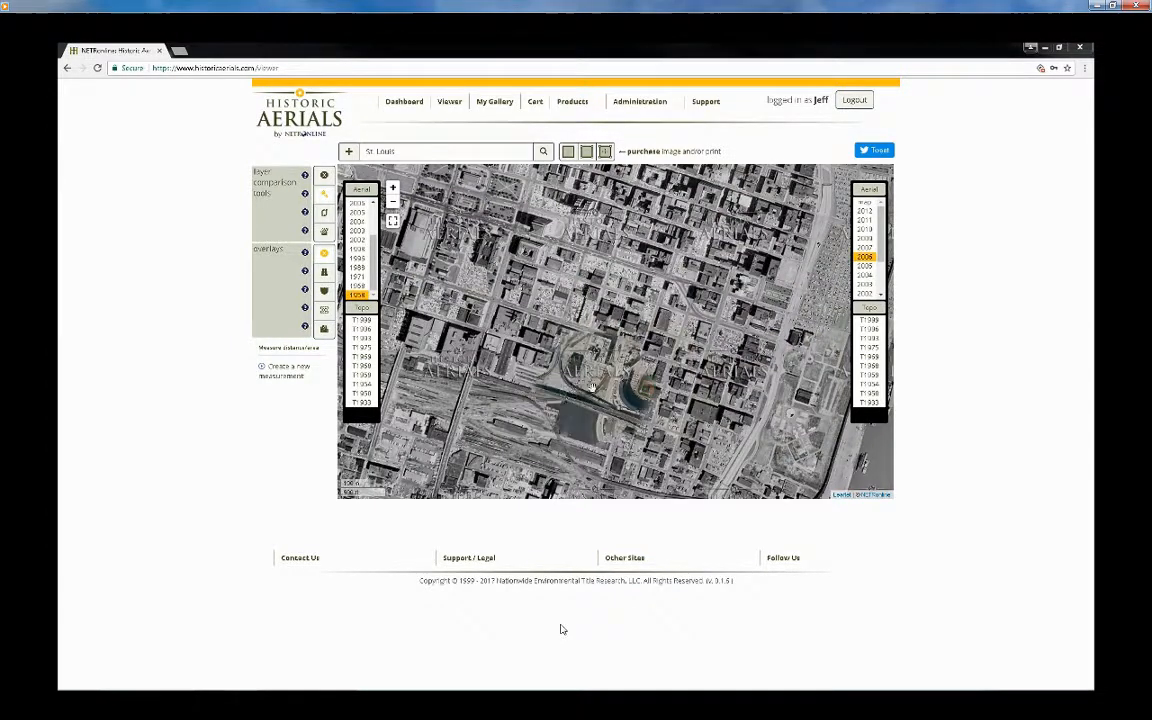
# Set the St. Louis comparison aerial to 2005 and reveal it beside the older aerial with the vertical slide comparison
pyautogui.click(865, 266)
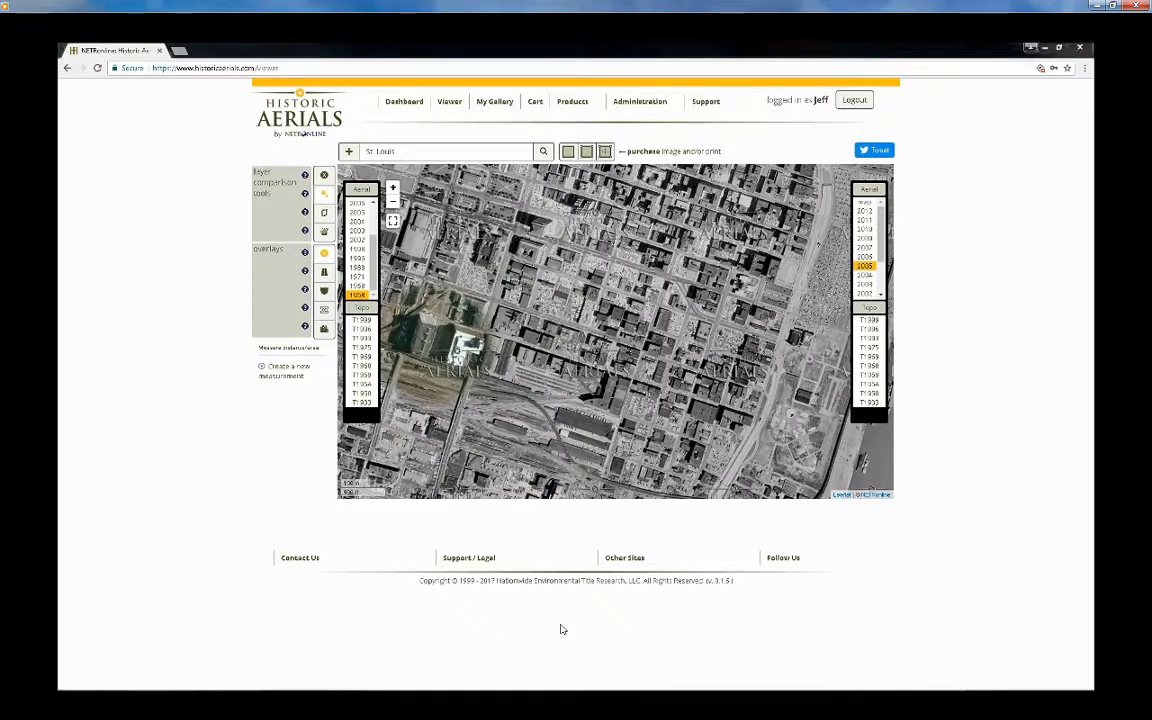
pyautogui.click(324, 213)
pyautogui.moveTo(571, 176); pyautogui.dragTo(653, 215)
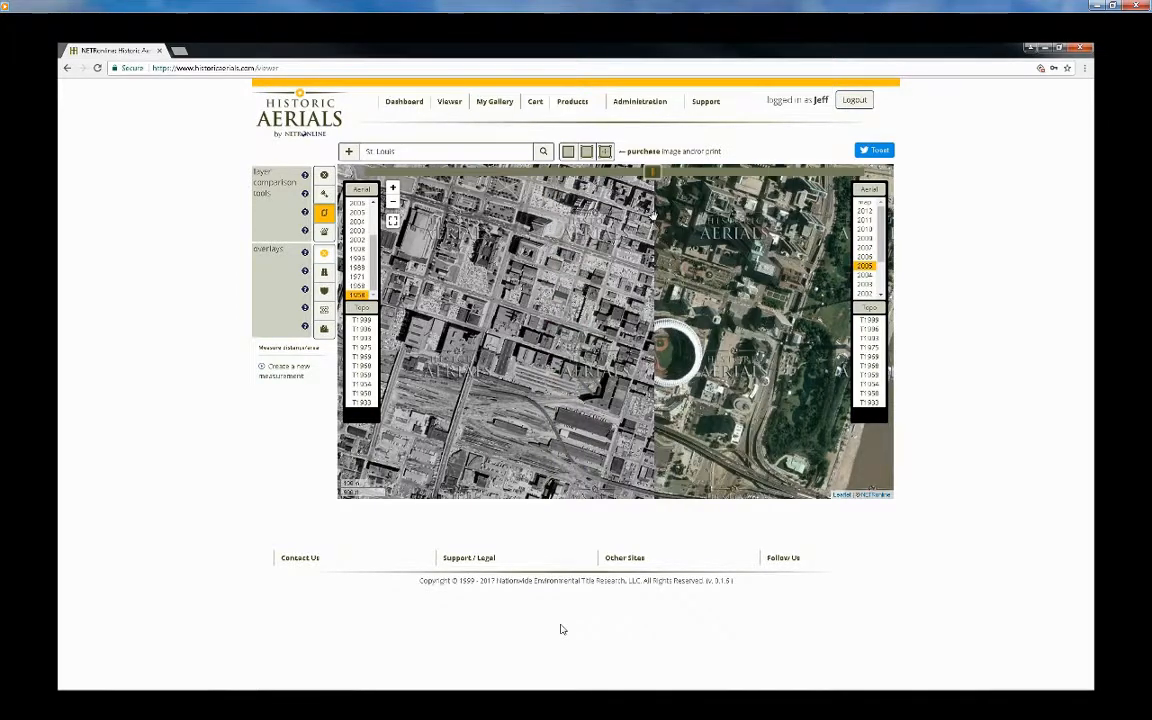
# Change the base aerial to 2006 and compare it with 2005 using the vertical slide and fade comparisons
pyautogui.click(358, 204)
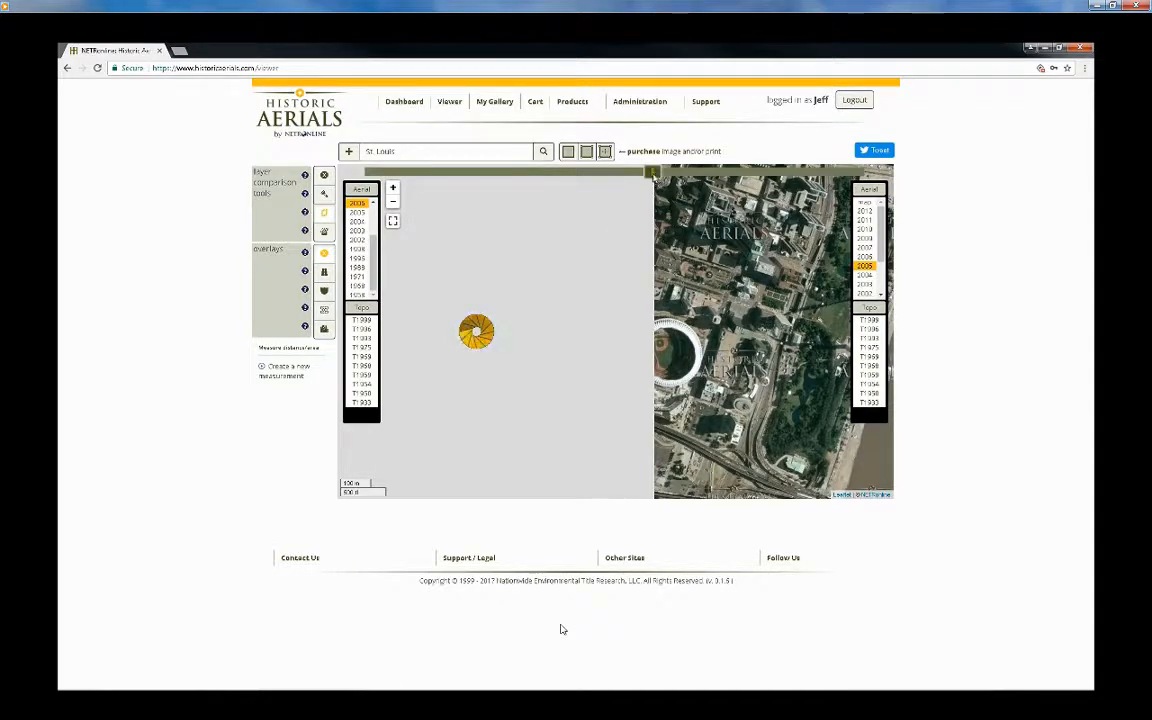
pyautogui.moveTo(653, 175); pyautogui.dragTo(830, 258)
pyautogui.click(324, 231)
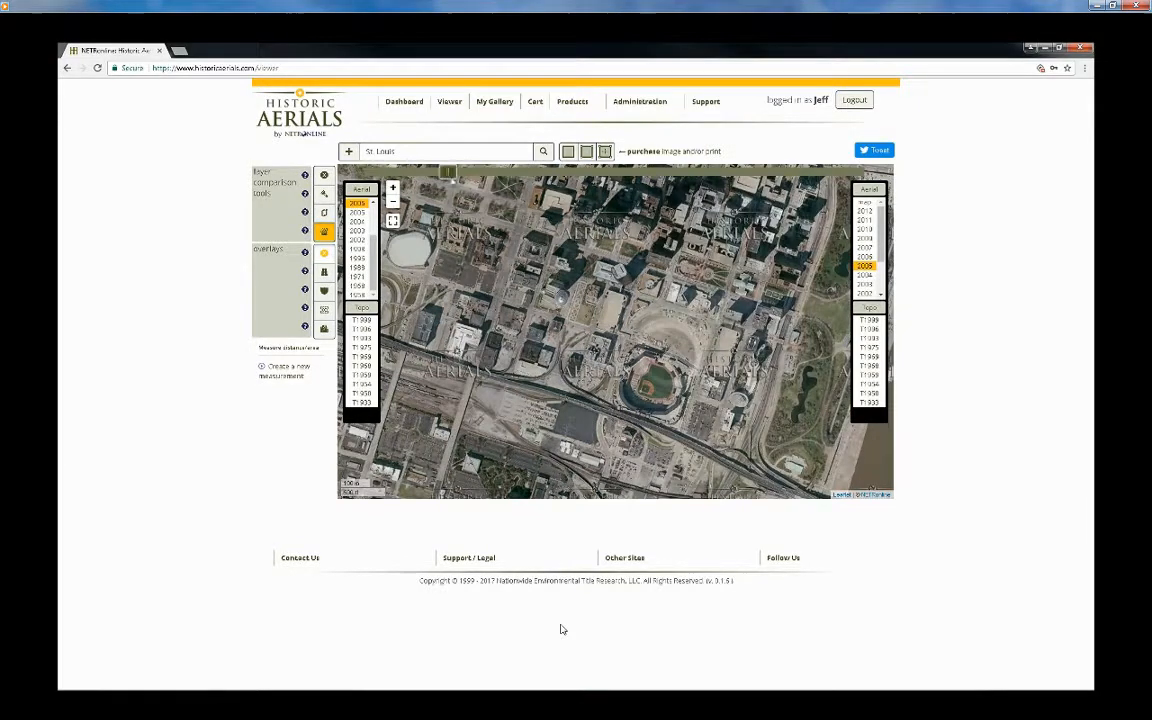
pyautogui.moveTo(615, 183)
pyautogui.mouseDown()
pyautogui.moveTo(745, 176)
pyautogui.moveTo(404, 193)
pyautogui.moveTo(852, 176)
pyautogui.moveTo(475, 185)
pyautogui.moveTo(411, 200)
pyautogui.moveTo(405, 215)
pyautogui.moveTo(598, 185)
pyautogui.mouseUp()
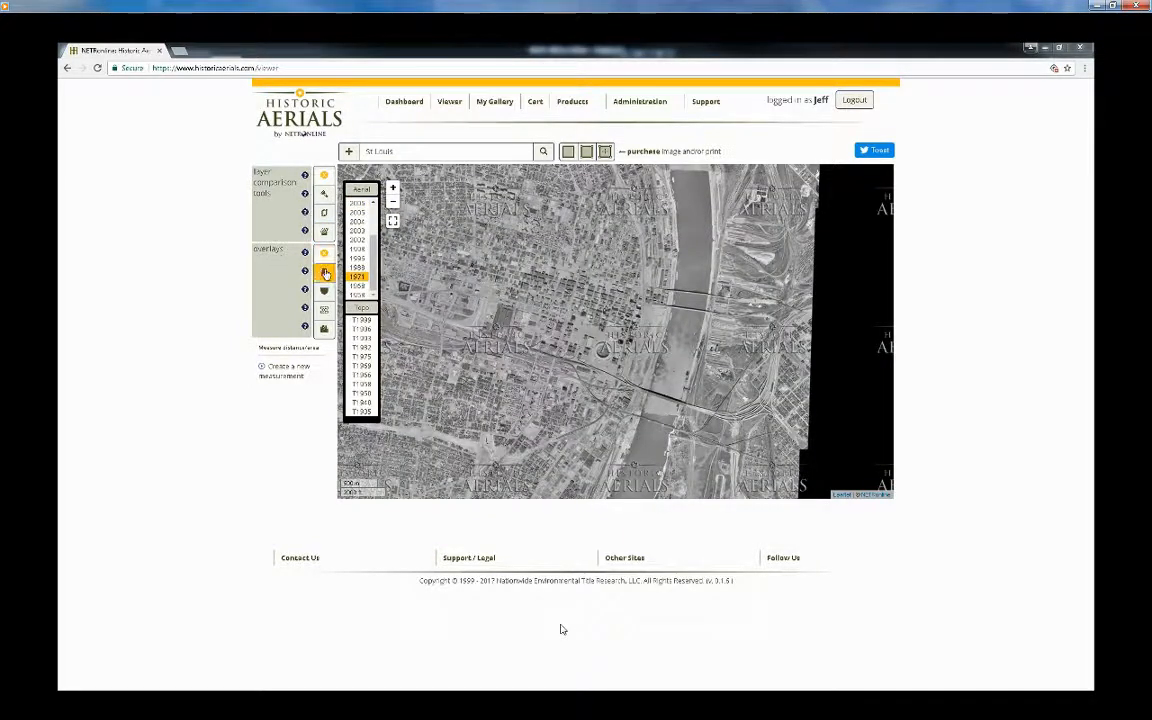
# Display the all-roads, major-roads, county-boundary and last available overlays one after another on the 1971 St. Louis aerial
pyautogui.click(324, 272)
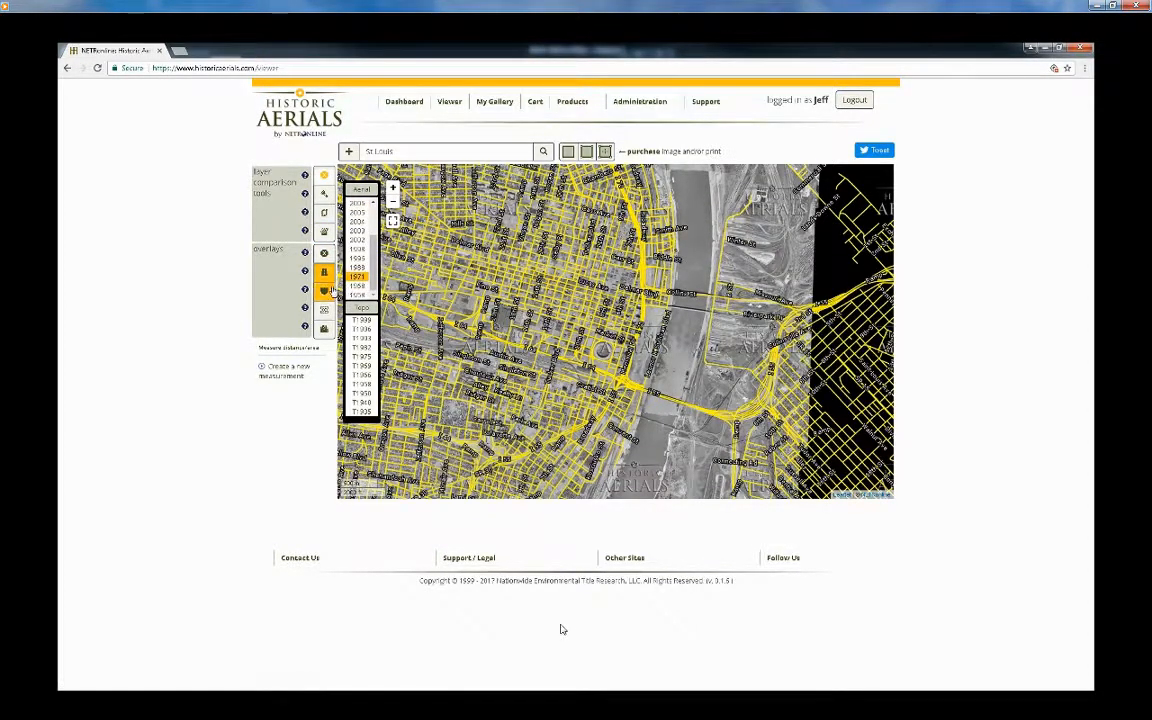
pyautogui.click(326, 291)
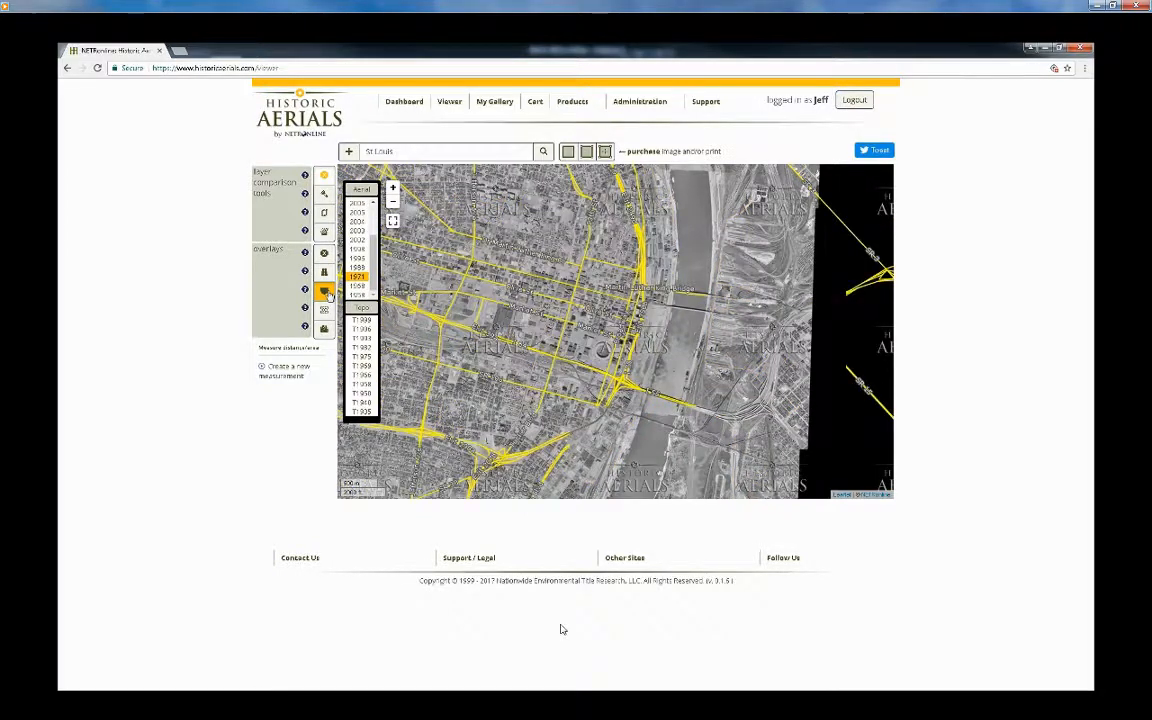
pyautogui.click(325, 311)
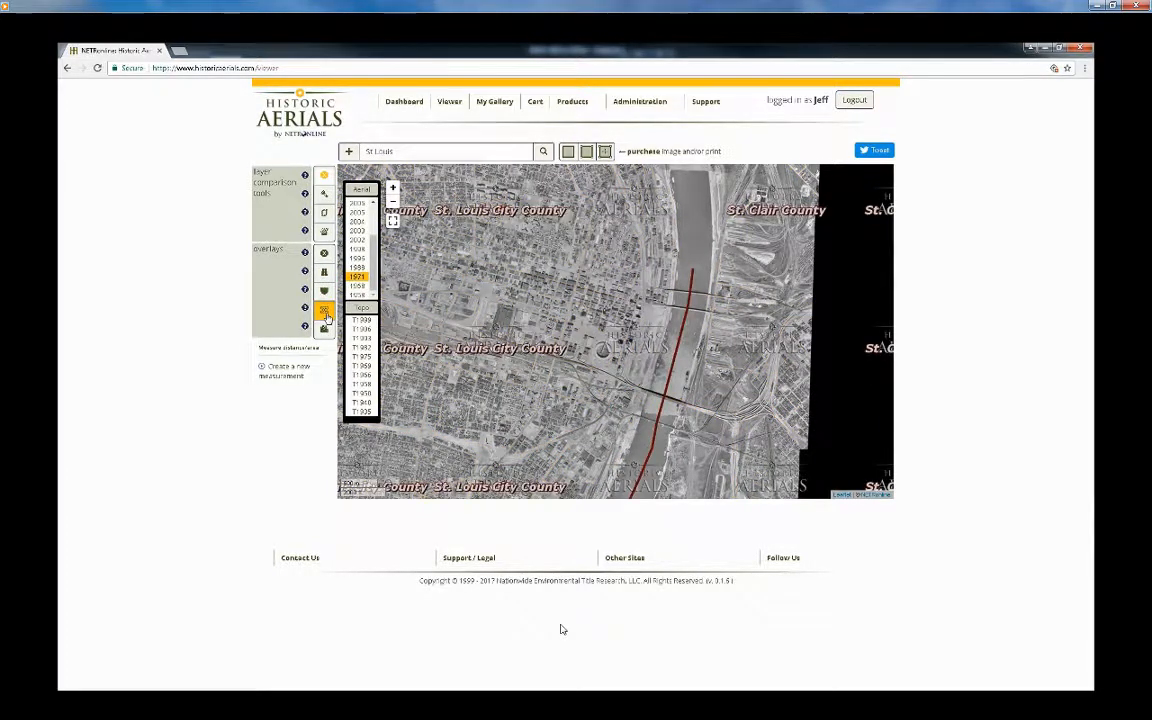
pyautogui.click(325, 330)
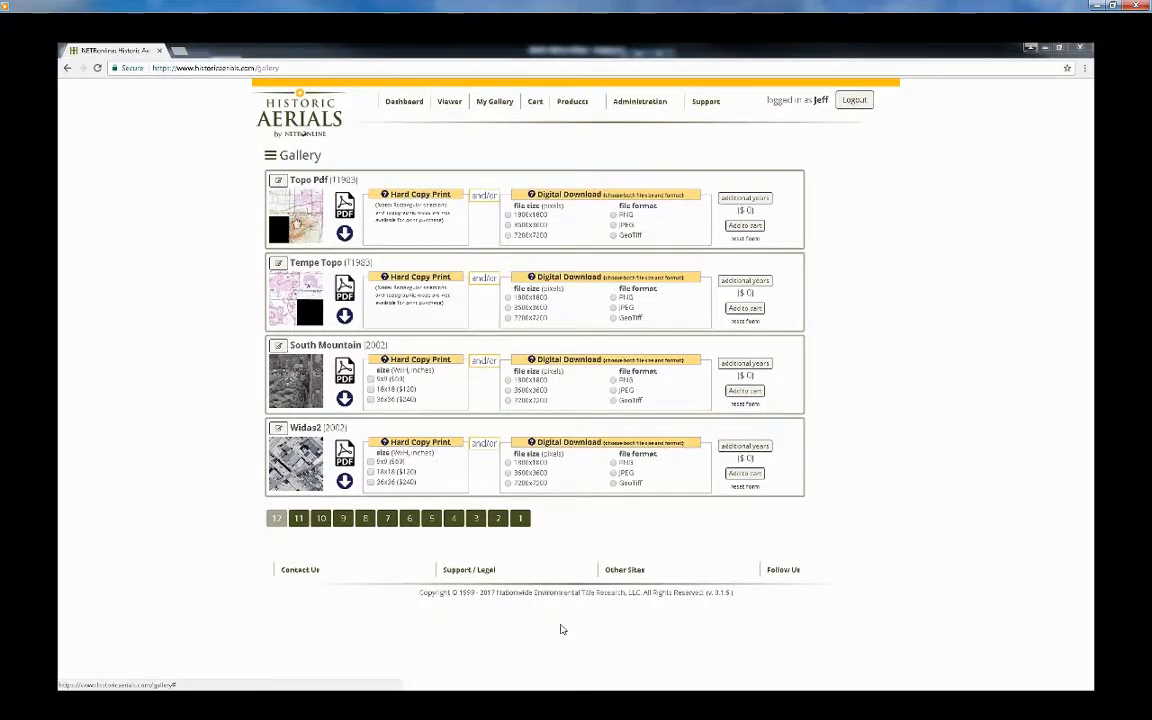
# Open the Topo Pdf (T1983) item in the PDF generator and fill its black missing section with the green 24K-scale replacement tile
pyautogui.click(344, 207)
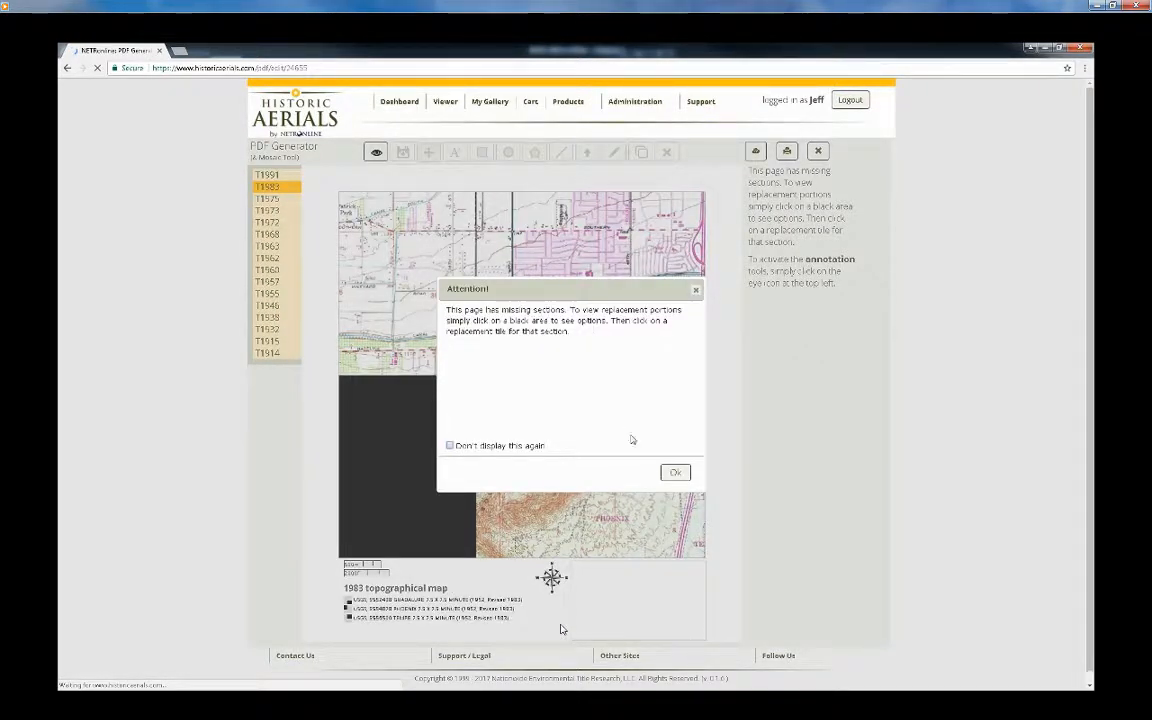
pyautogui.click(675, 472)
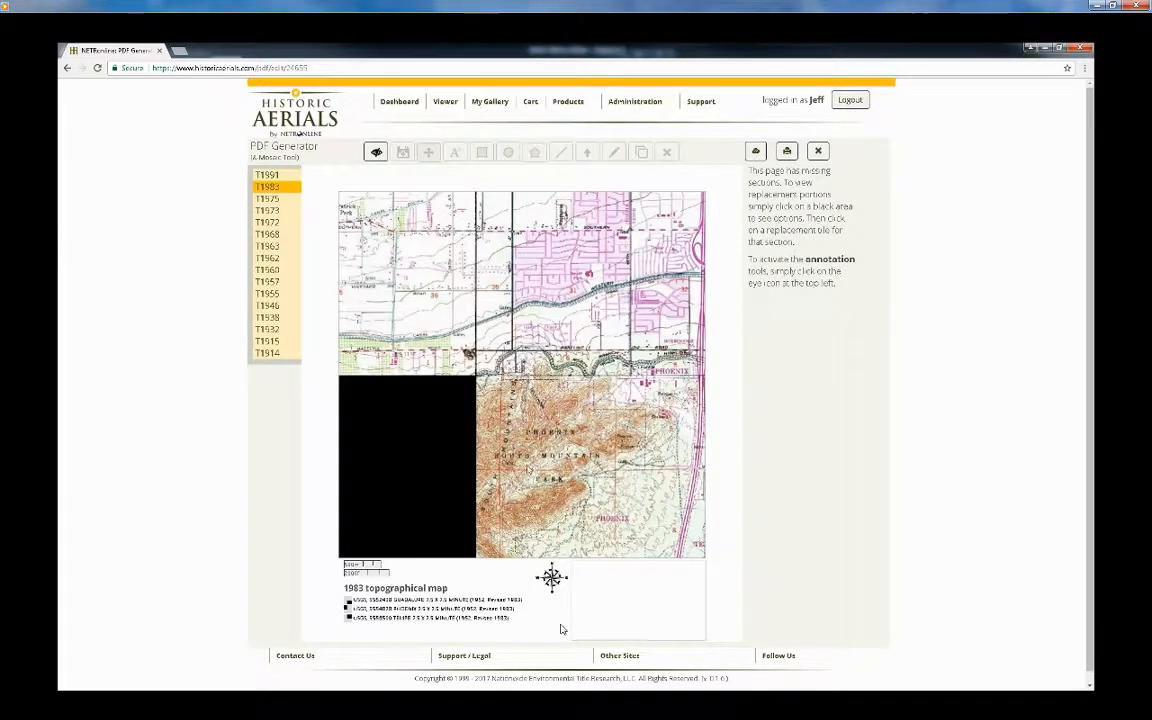
pyautogui.click(397, 482)
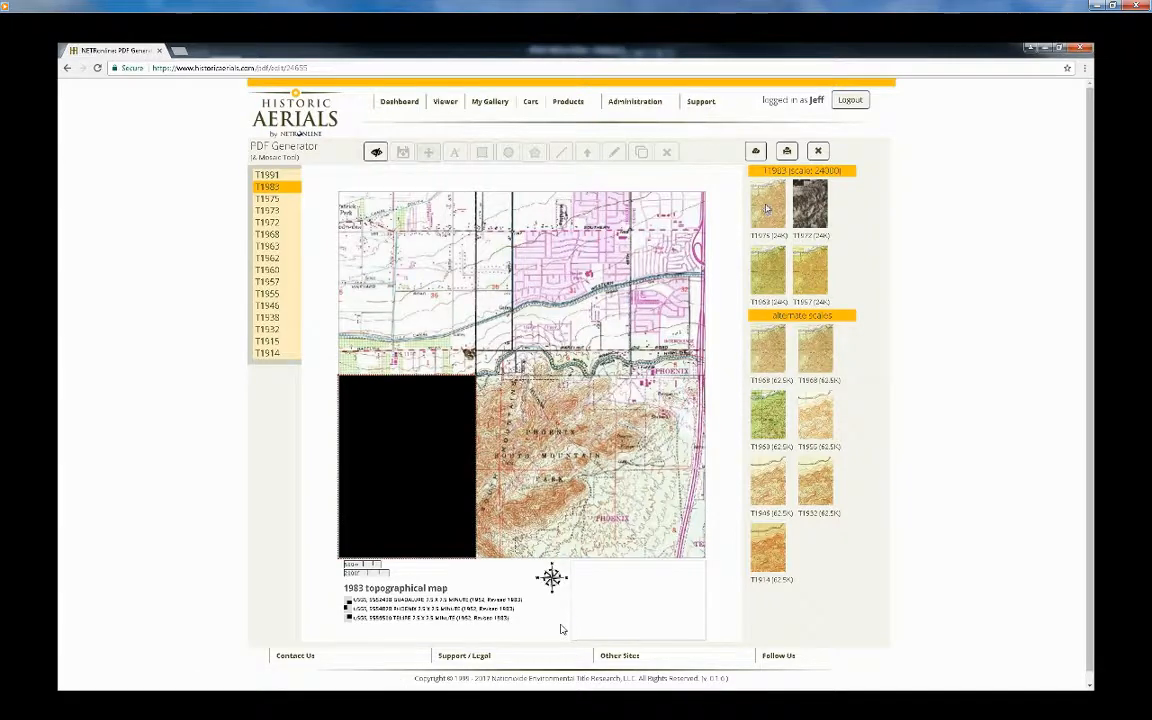
pyautogui.click(767, 284)
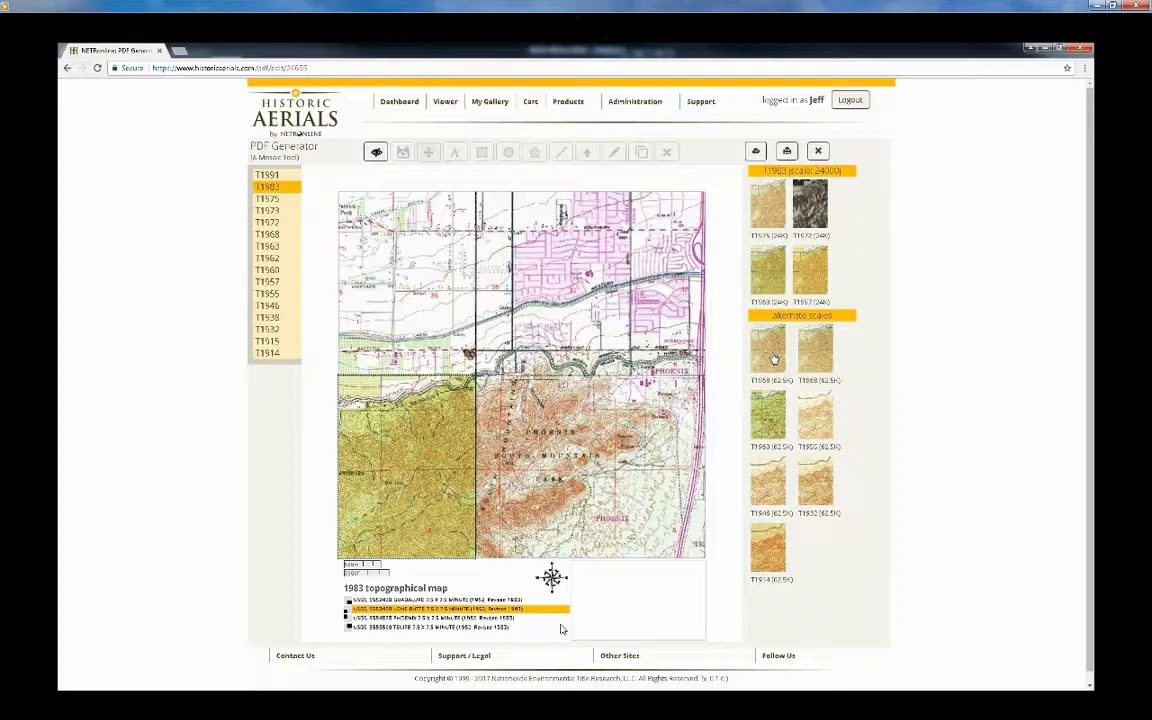
# Switch to the 1975 topographical map and identify the source map of its southwest section
pyautogui.click(274, 200)
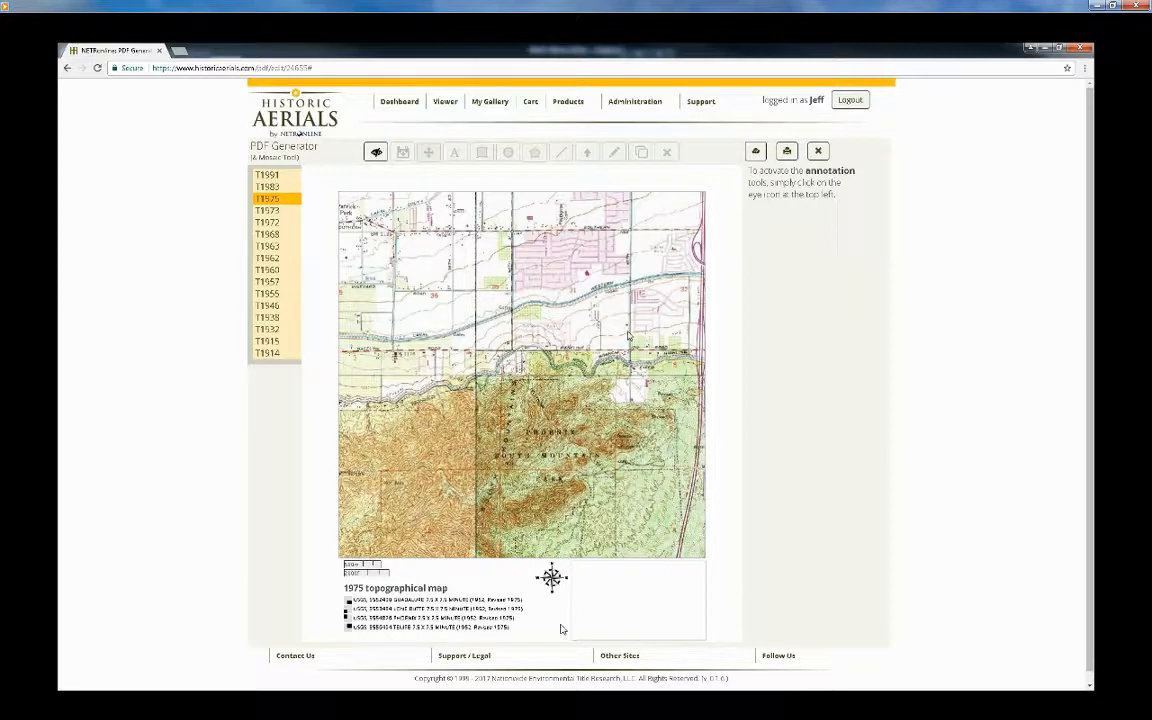
pyautogui.click(441, 462)
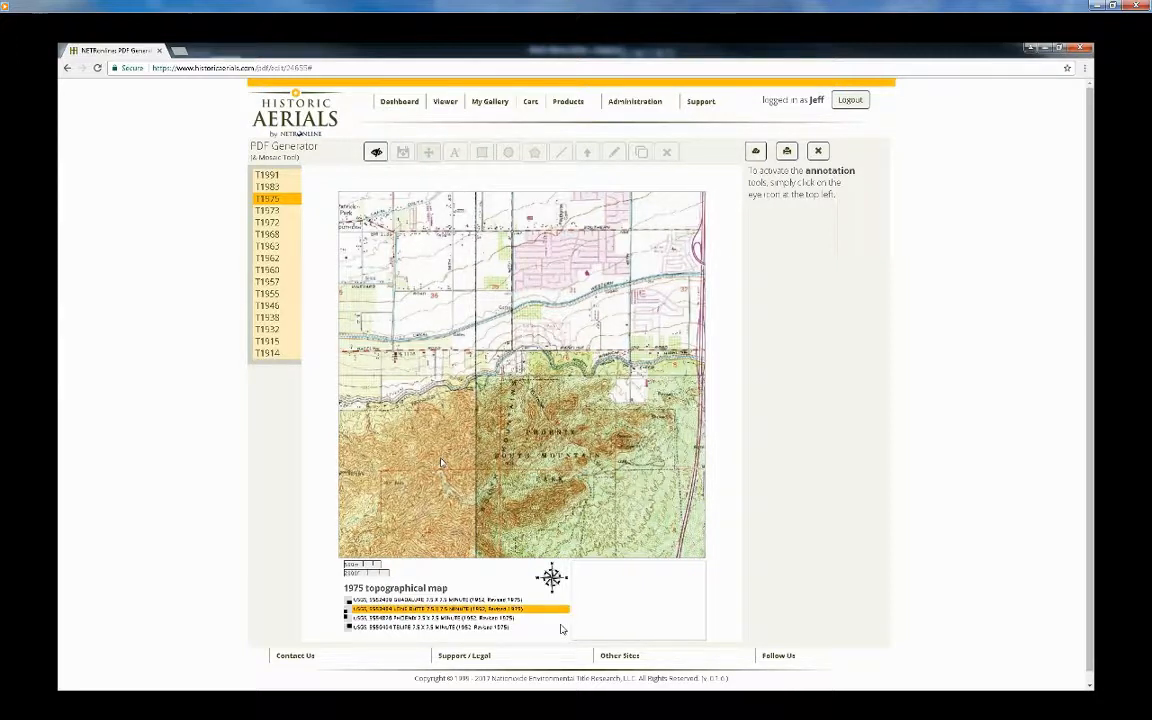
# Switch to the 1973 topographical map and fill its southeast, northwest and southwest missing sections with the T1972 (24K) replacement tiles
pyautogui.click(268, 210)
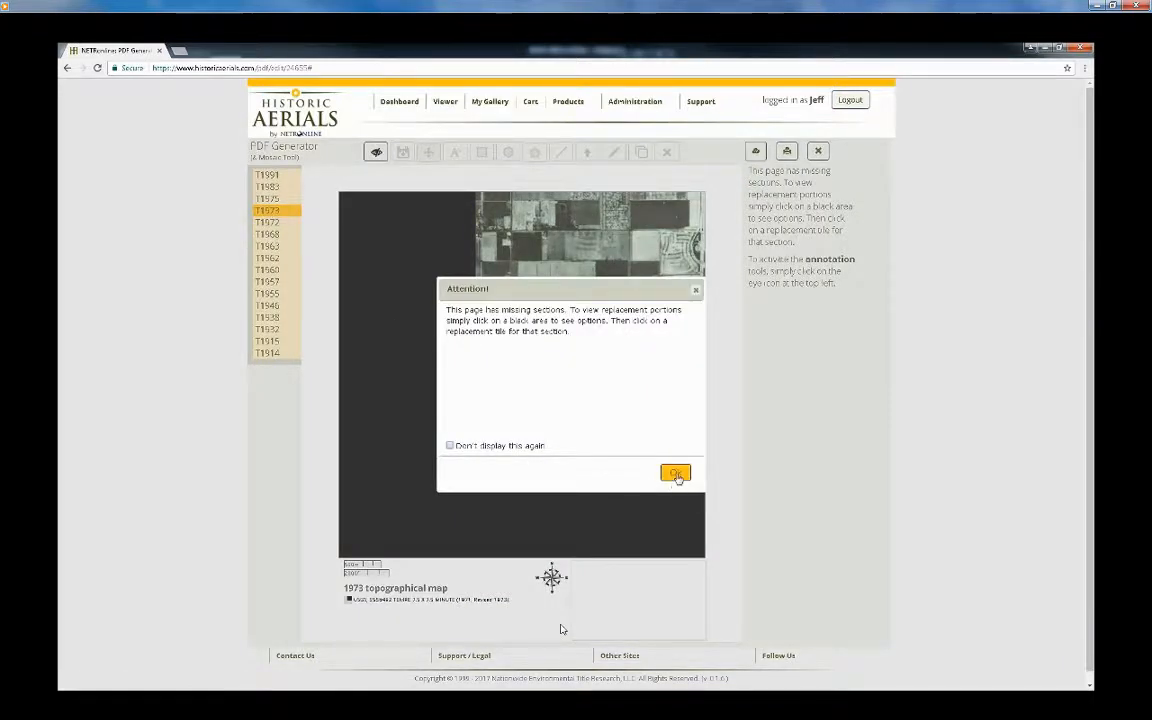
pyautogui.click(675, 472)
pyautogui.click(622, 448)
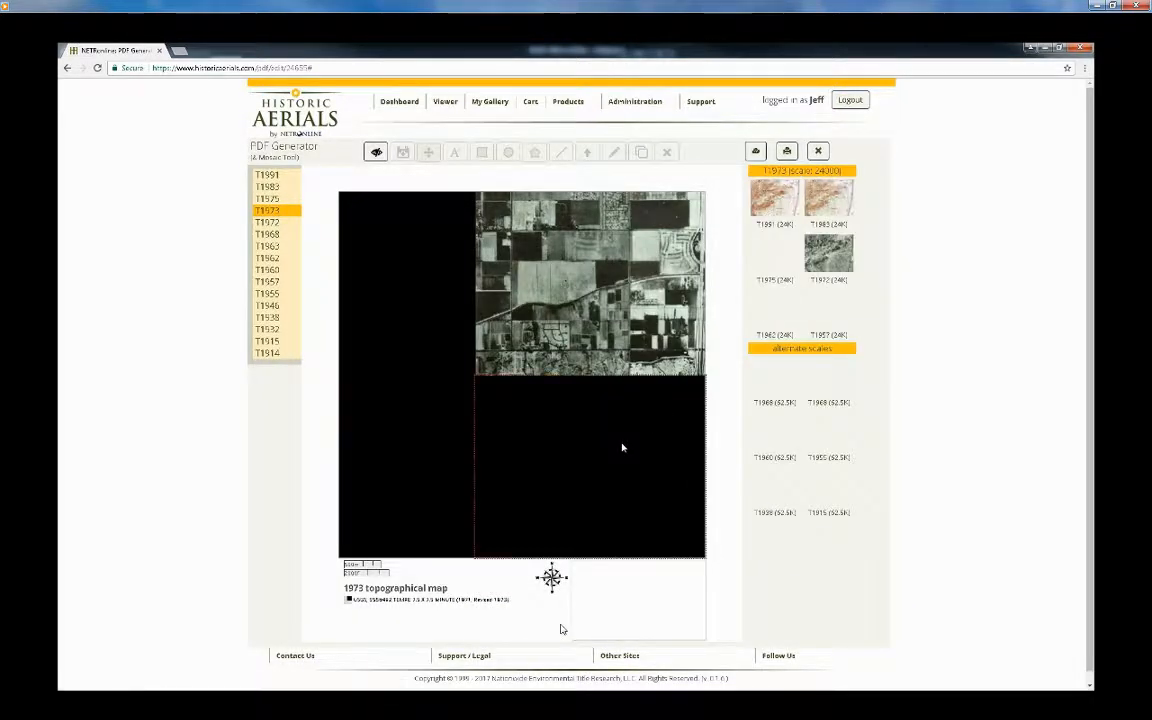
pyautogui.click(840, 266)
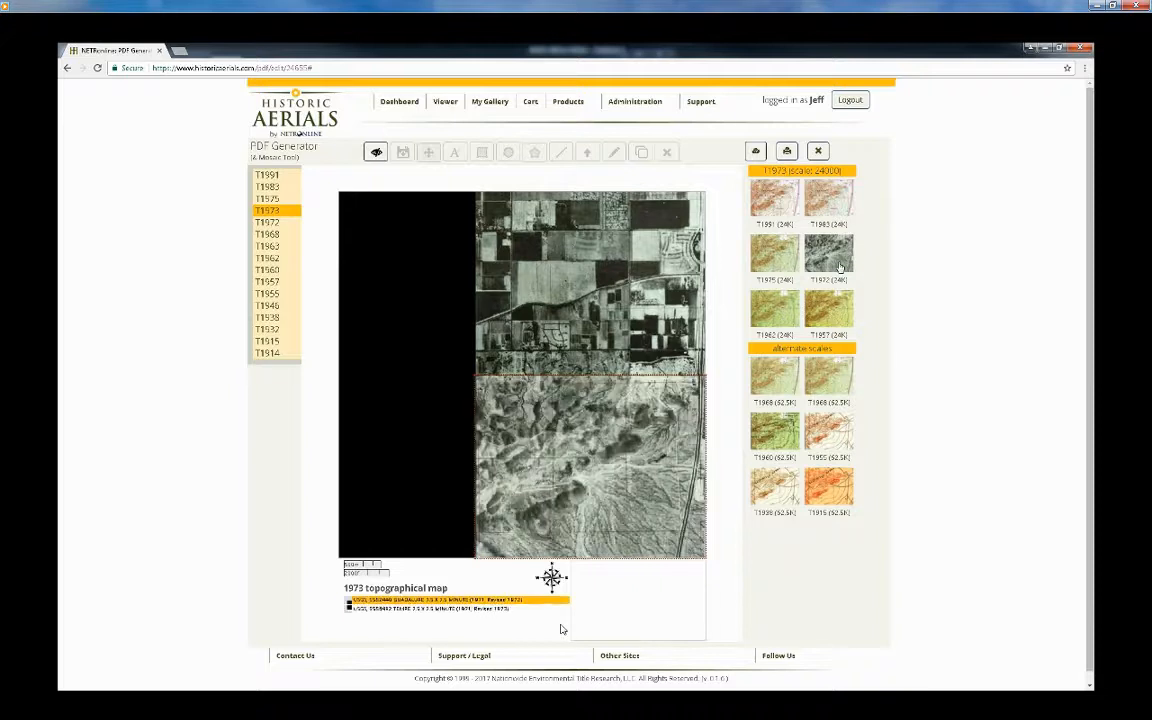
pyautogui.click(422, 309)
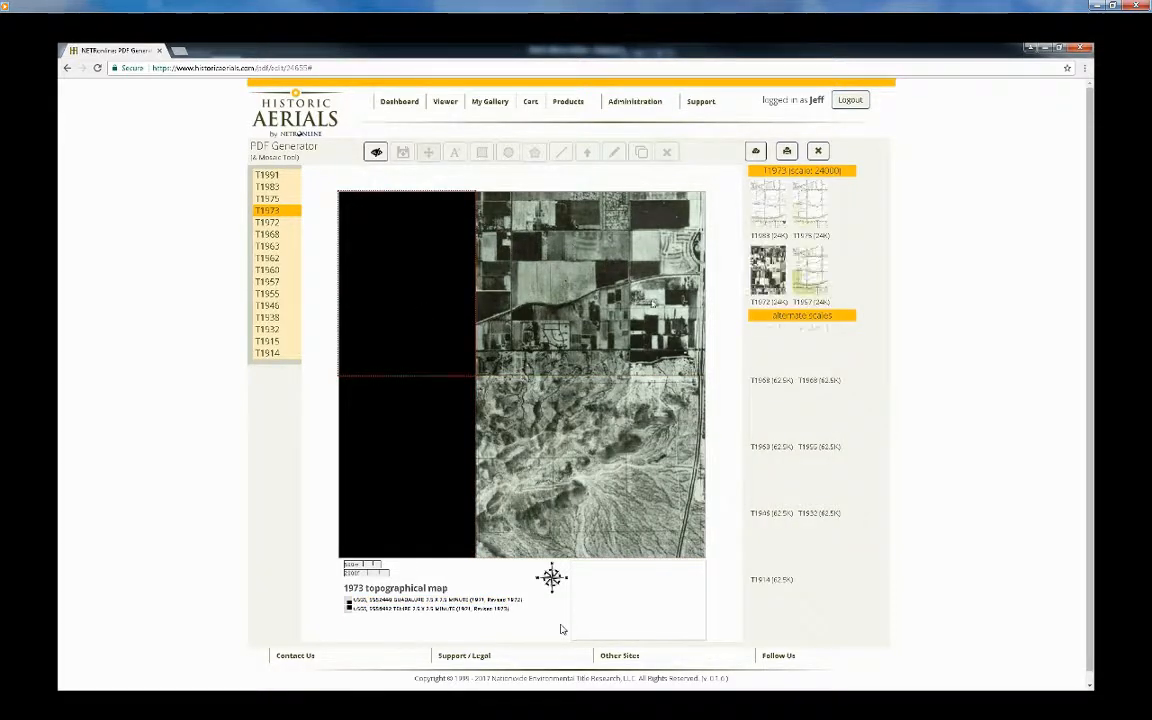
pyautogui.click(772, 284)
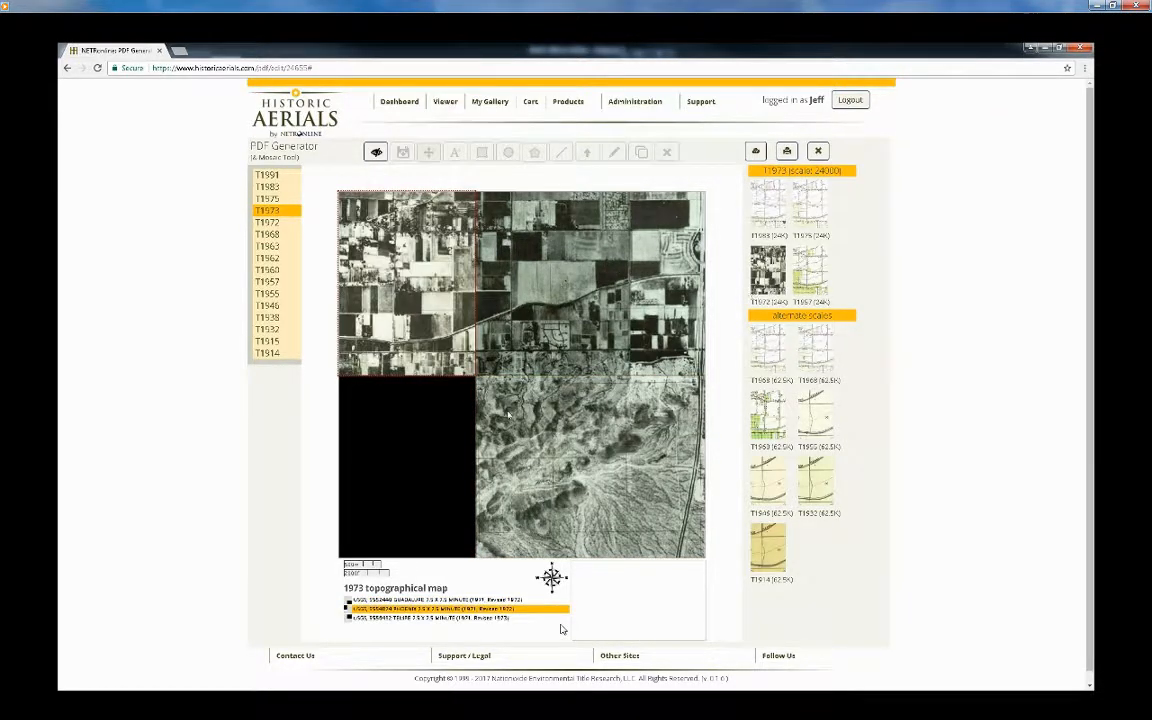
pyautogui.click(435, 458)
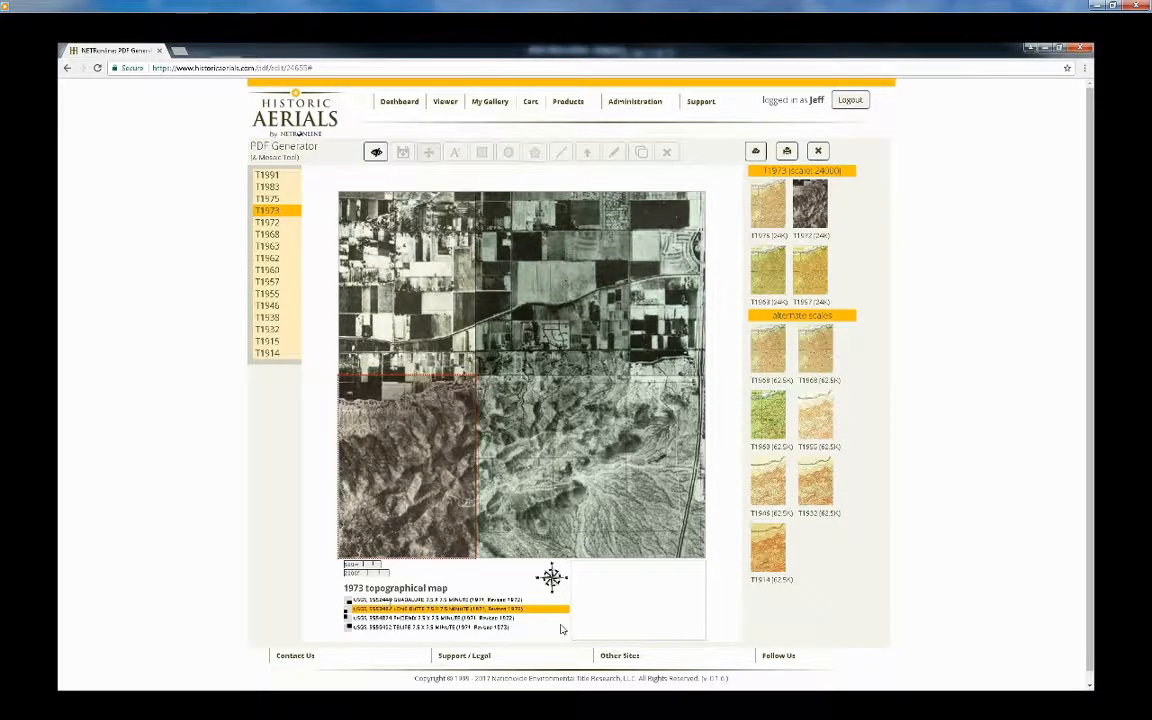
# Identify the source maps of the northwest, northeast and southeast sections of the 1973 topographical map
pyautogui.click(450, 305)
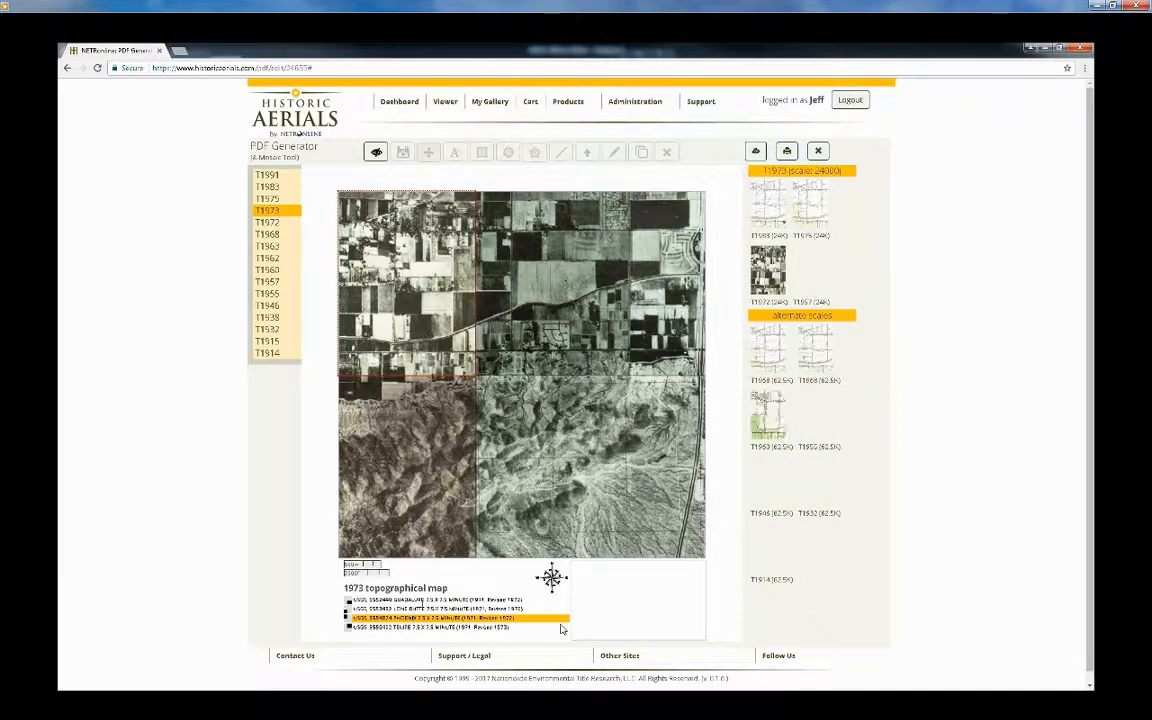
pyautogui.click(555, 303)
pyautogui.click(592, 468)
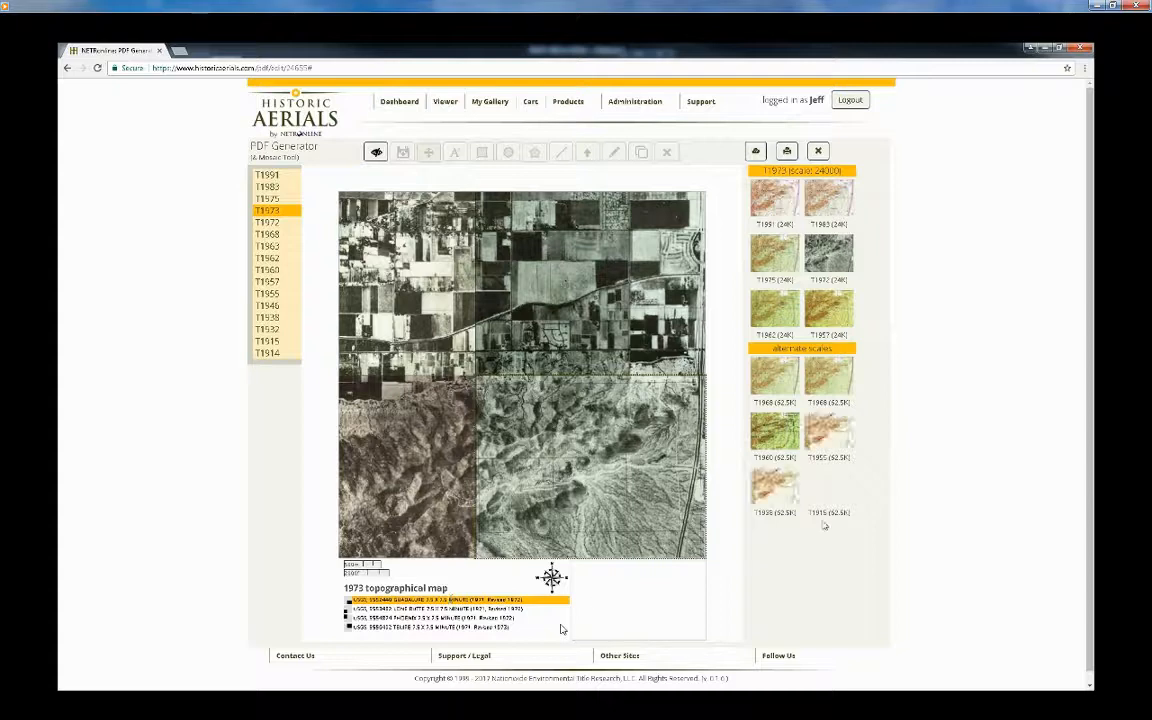
# Download the T1975 map as an image, view Topo Pdf_T1975.png from the zip, and close it
pyautogui.click(787, 152)
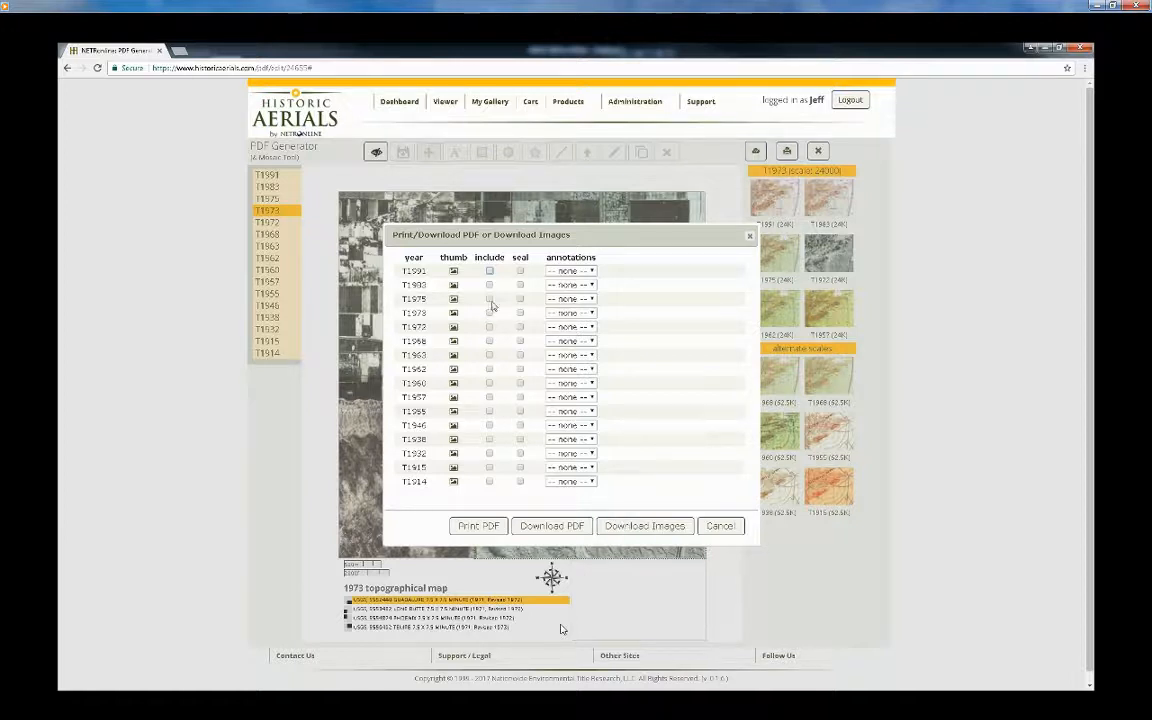
pyautogui.click(643, 529)
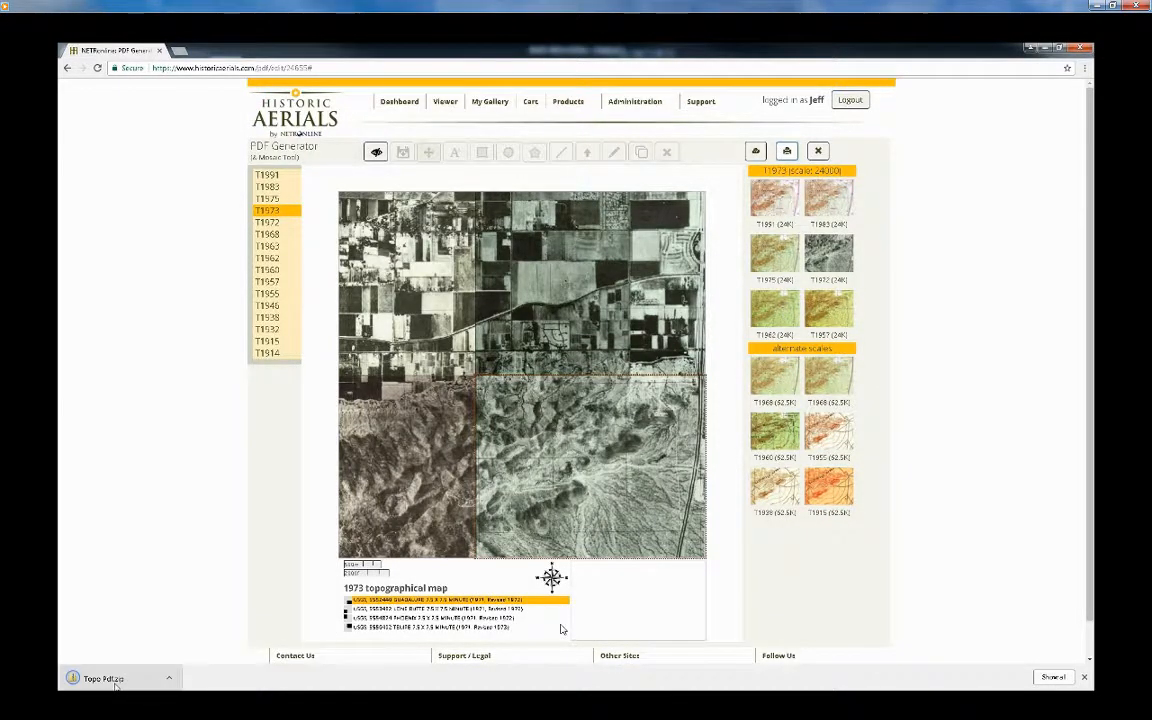
pyautogui.doubleClick(347, 317)
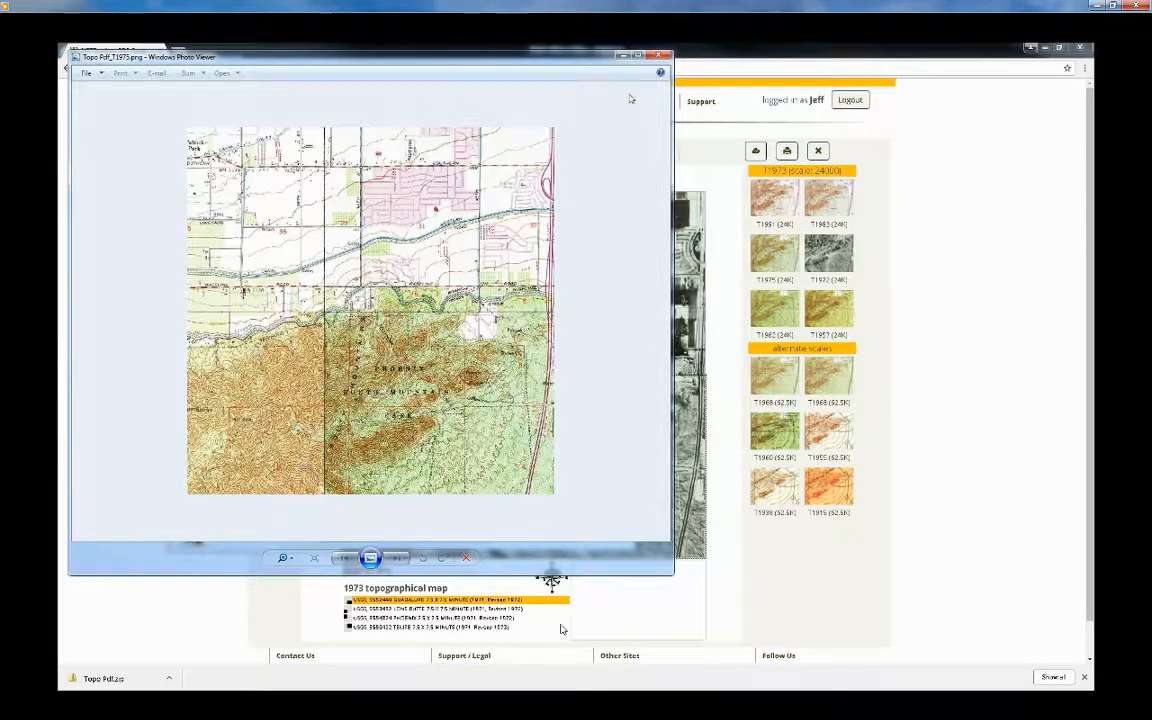
pyautogui.click(661, 56)
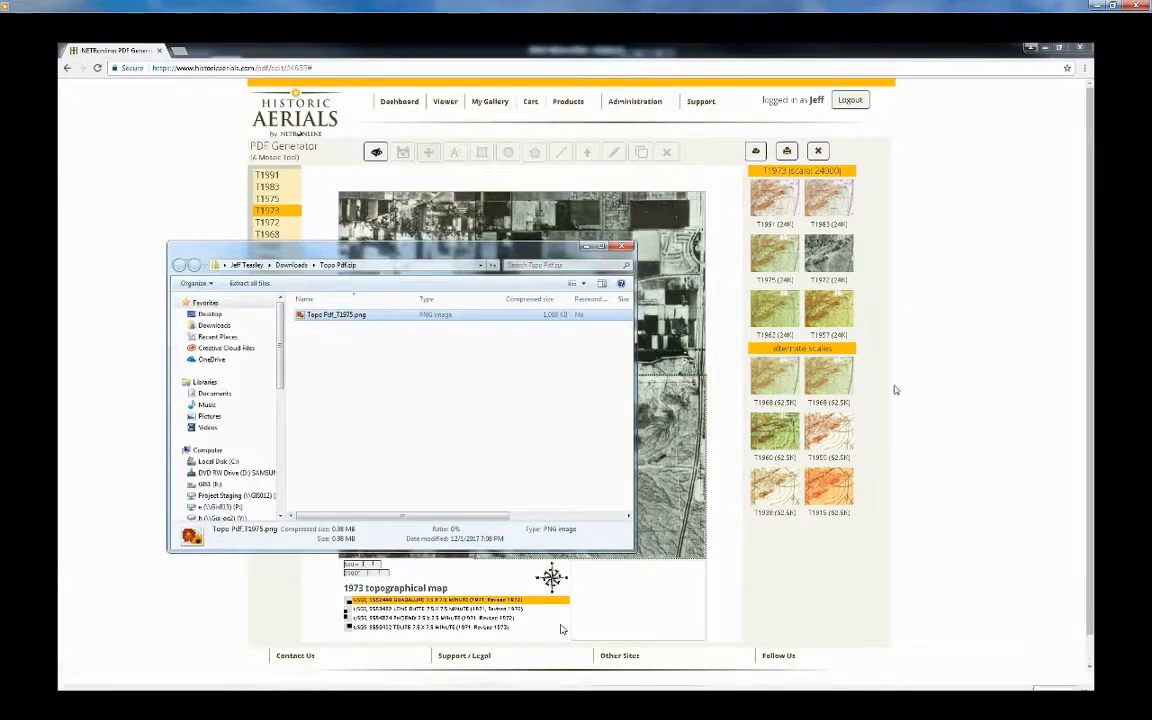
pyautogui.click(623, 247)
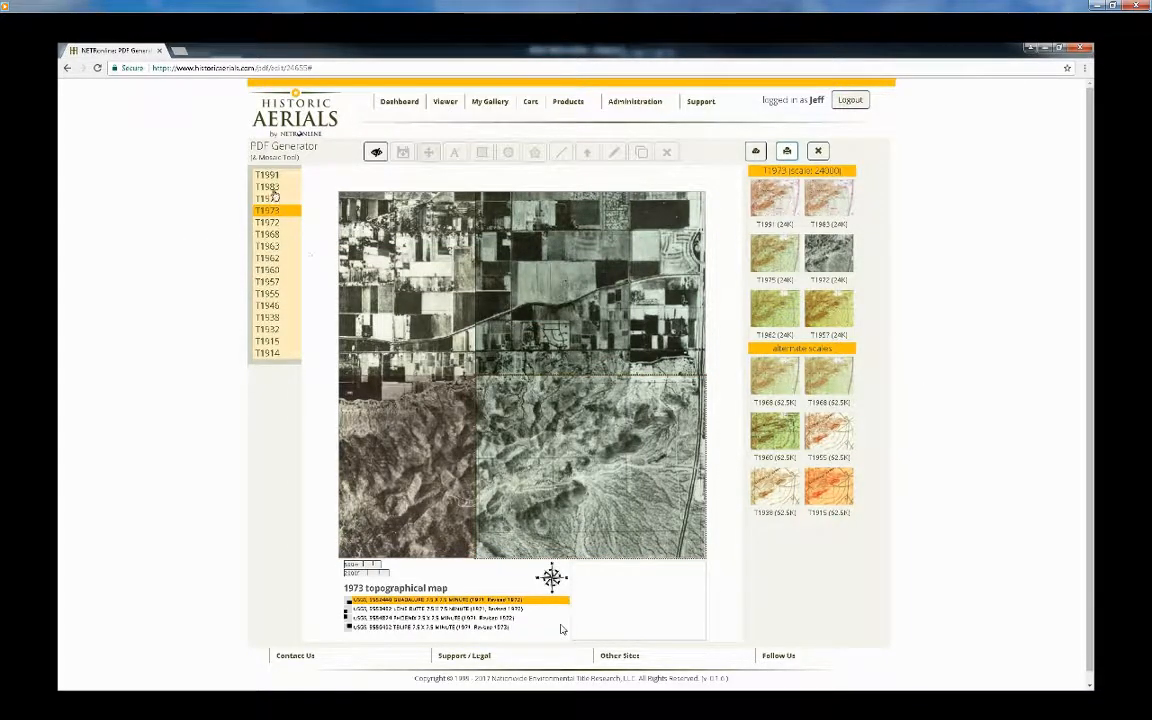
# Open the Tempe Topo (T1983) gallery item in the PDF generator and fill its black missing section with the T1982 (24K) tile
pyautogui.click(818, 151)
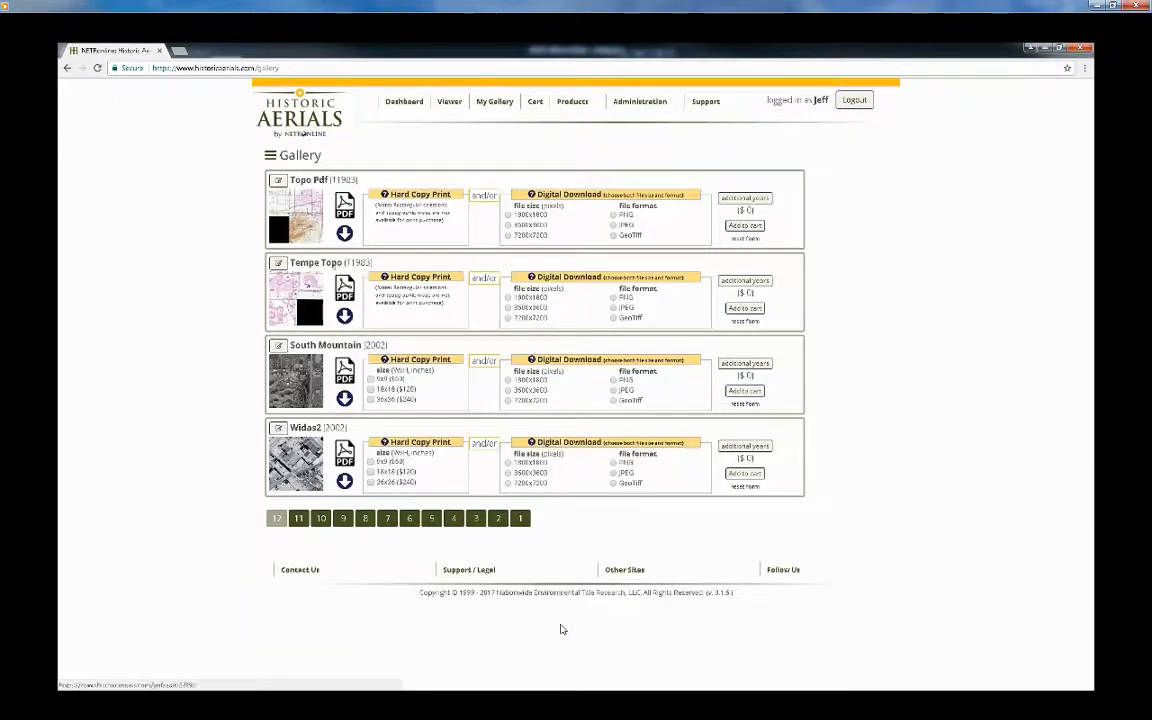
pyautogui.click(347, 296)
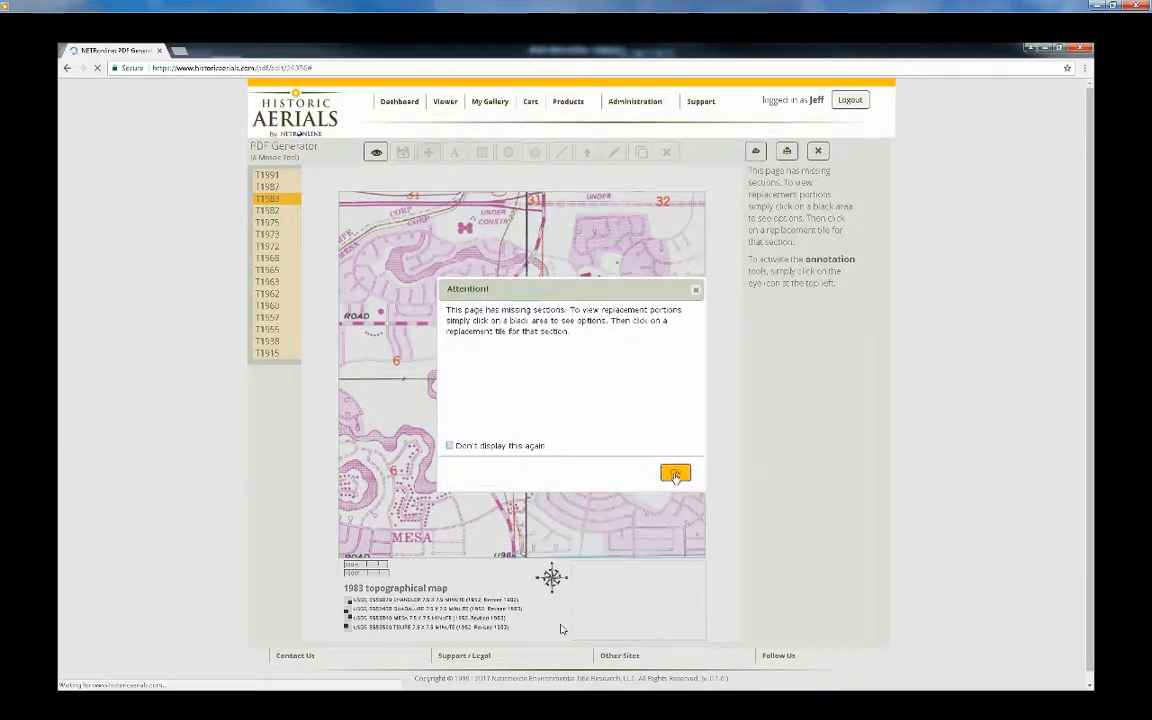
pyautogui.click(675, 474)
pyautogui.click(644, 439)
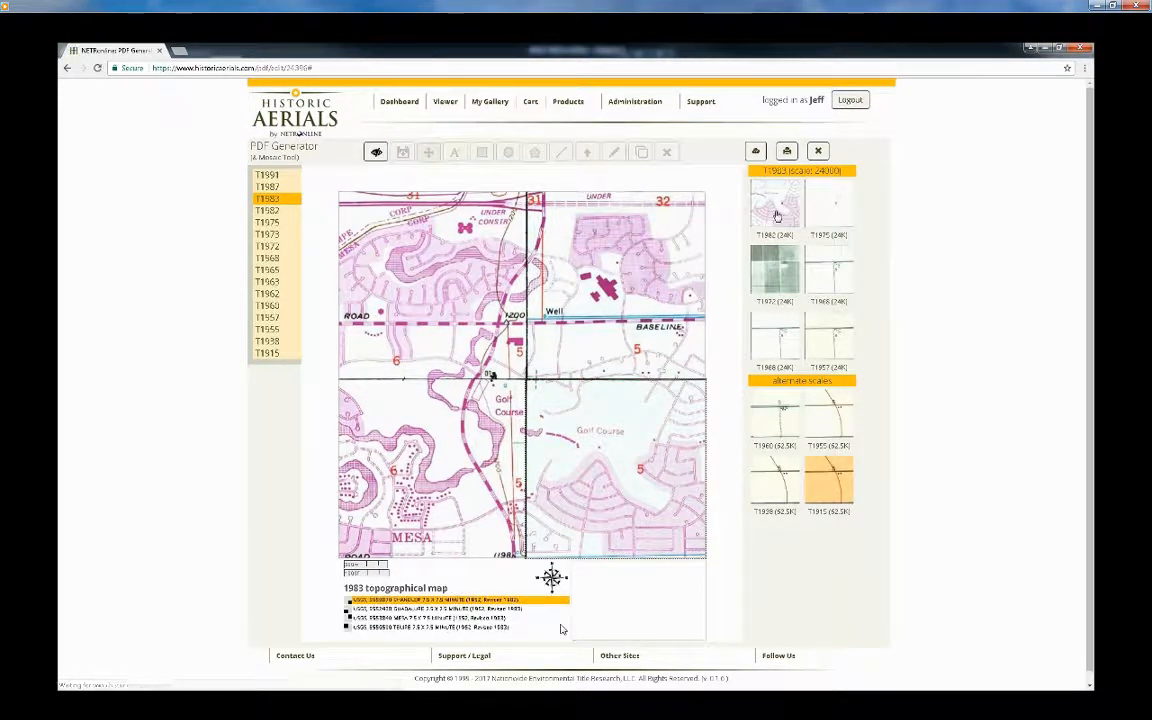
# Download the completed T1983 map as an image, view Tempe Topo_T1983.png from the zip, and close it
pyautogui.click(787, 151)
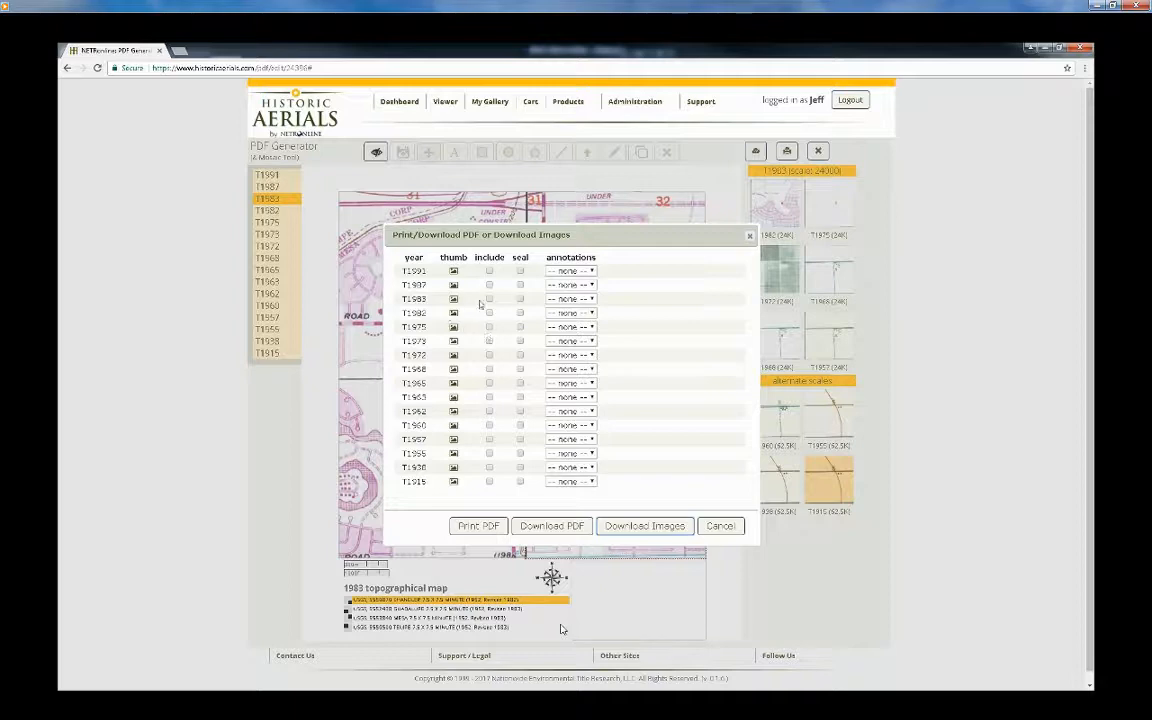
pyautogui.click(660, 527)
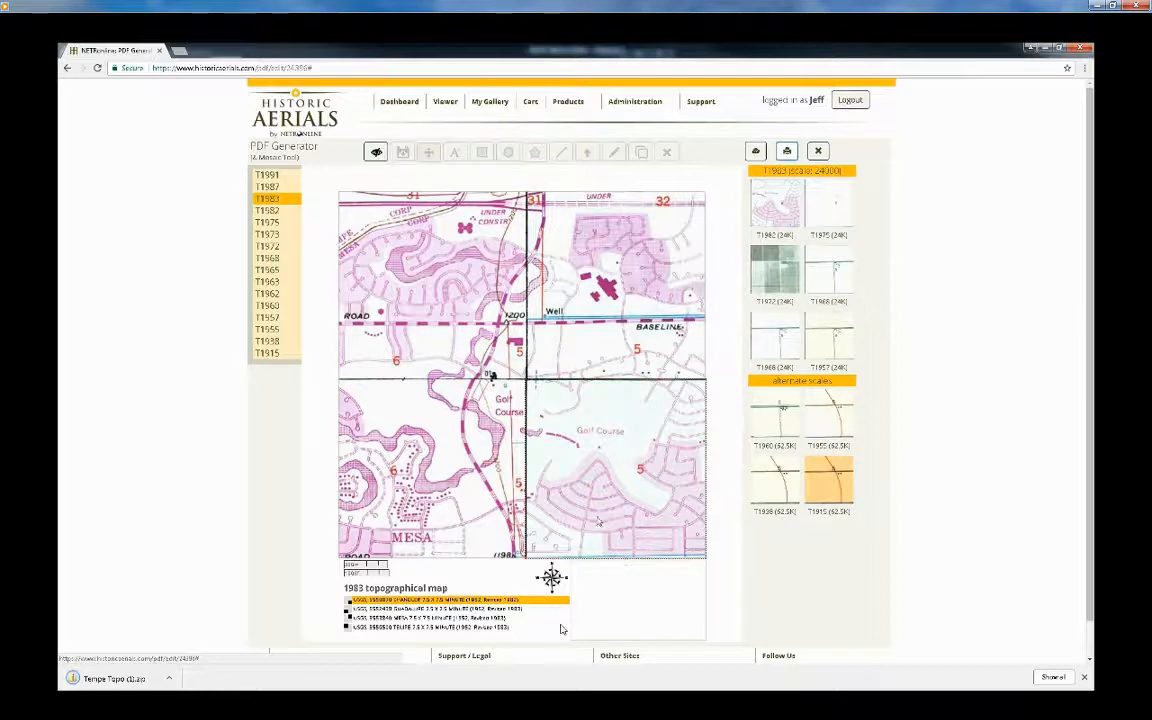
pyautogui.click(114, 679)
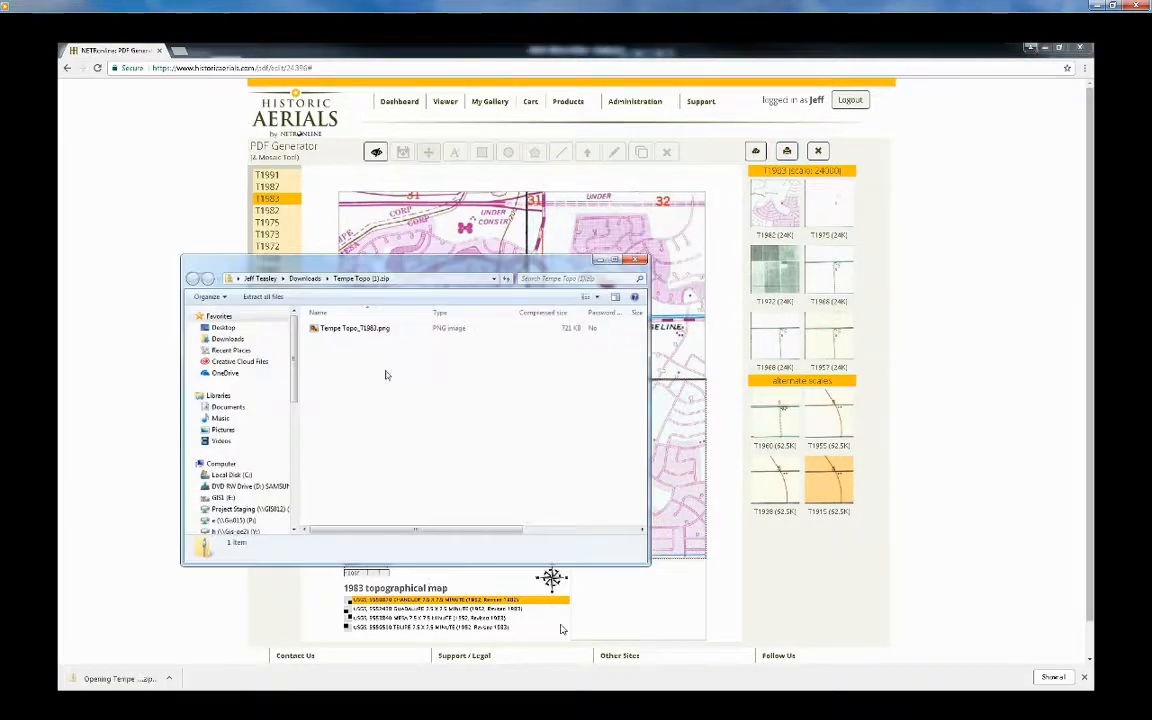
pyautogui.doubleClick(350, 328)
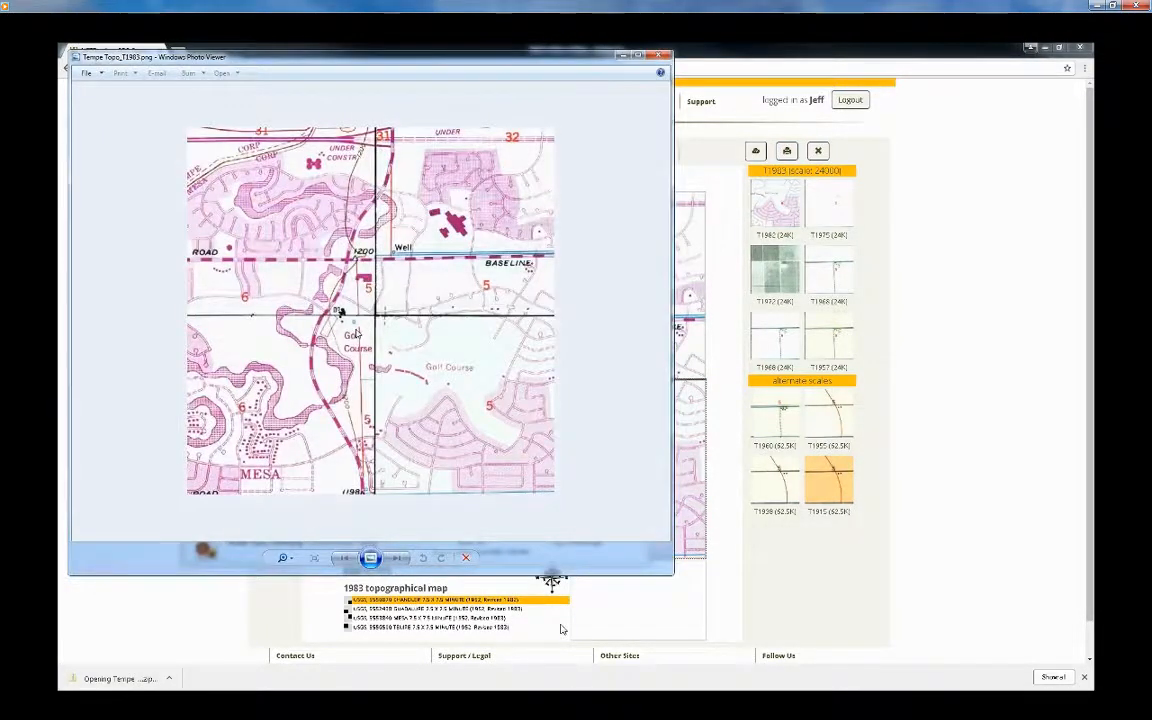
pyautogui.click(658, 56)
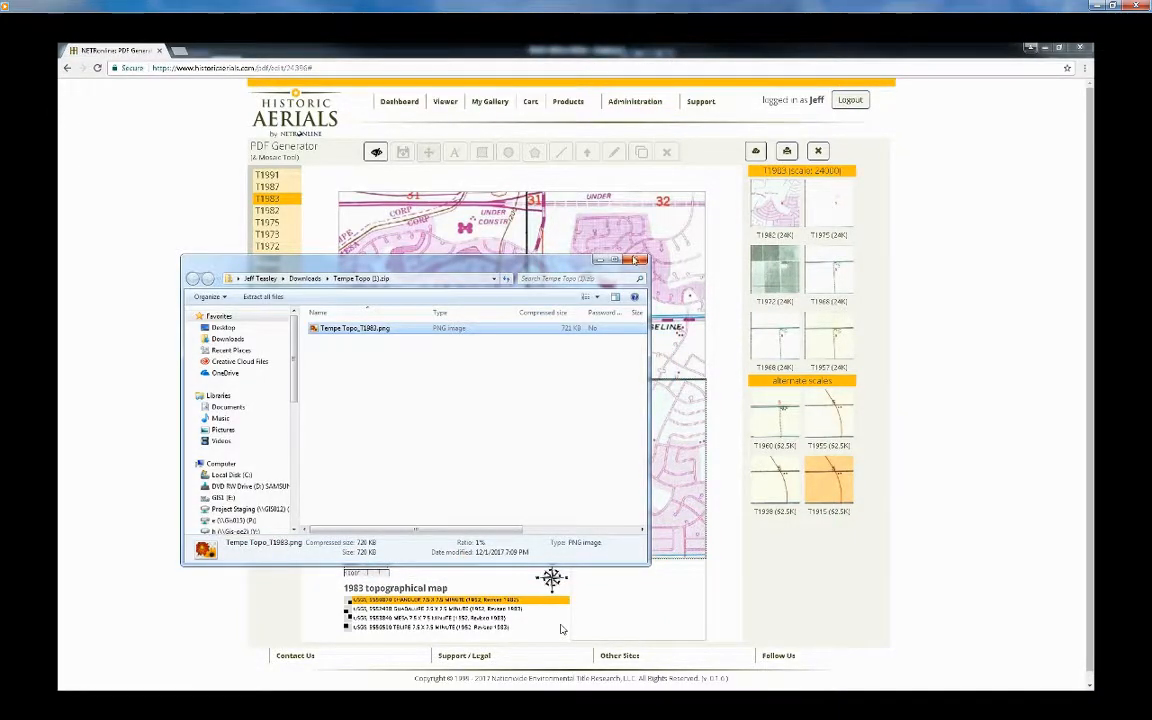
pyautogui.click(635, 260)
# Download the T1983 map as a PDF with the seal included and open the downloaded file
pyautogui.click(787, 153)
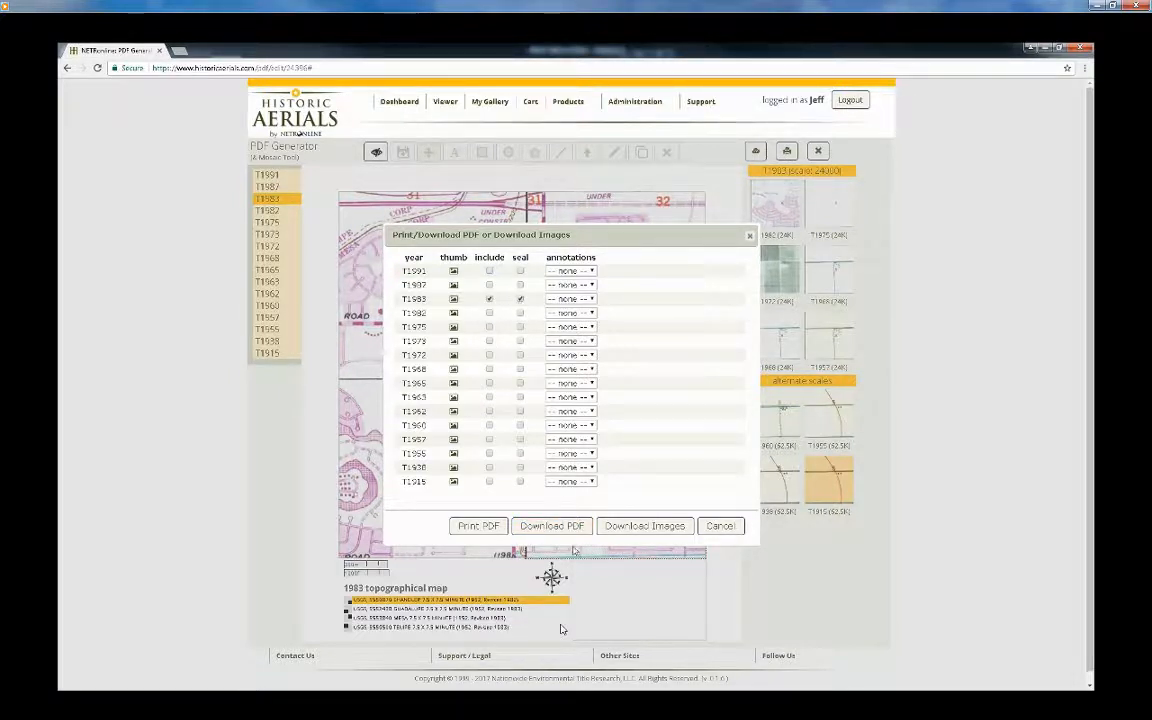
pyautogui.click(552, 527)
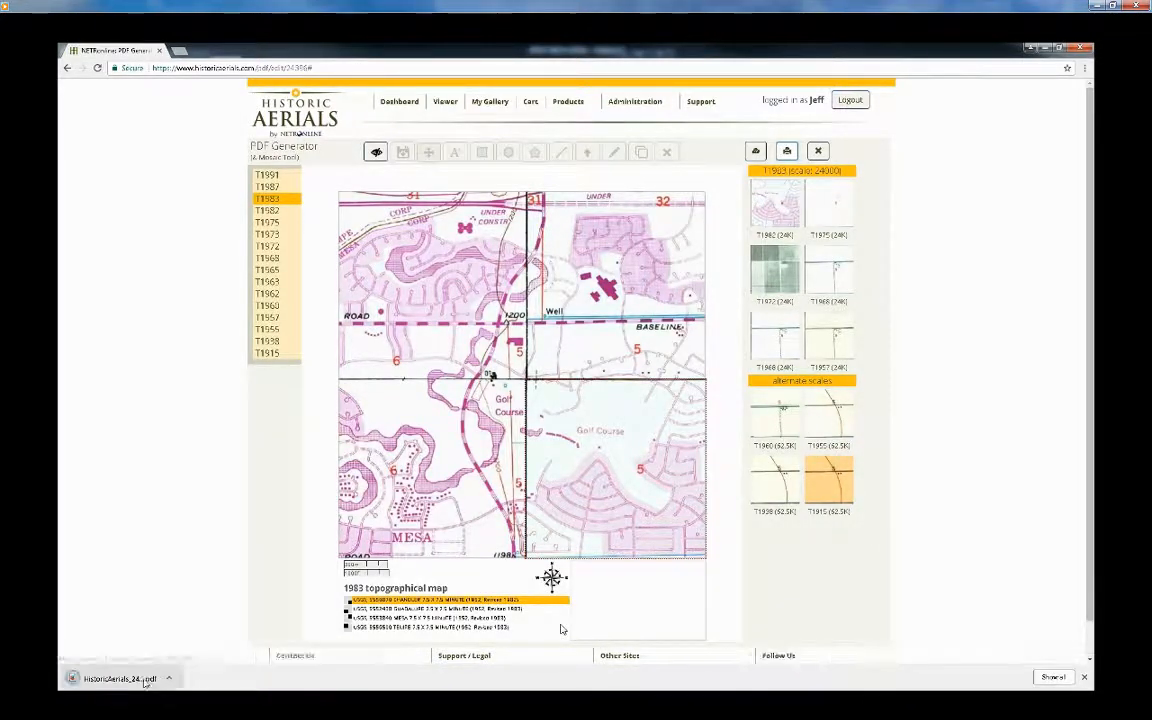
pyautogui.click(145, 679)
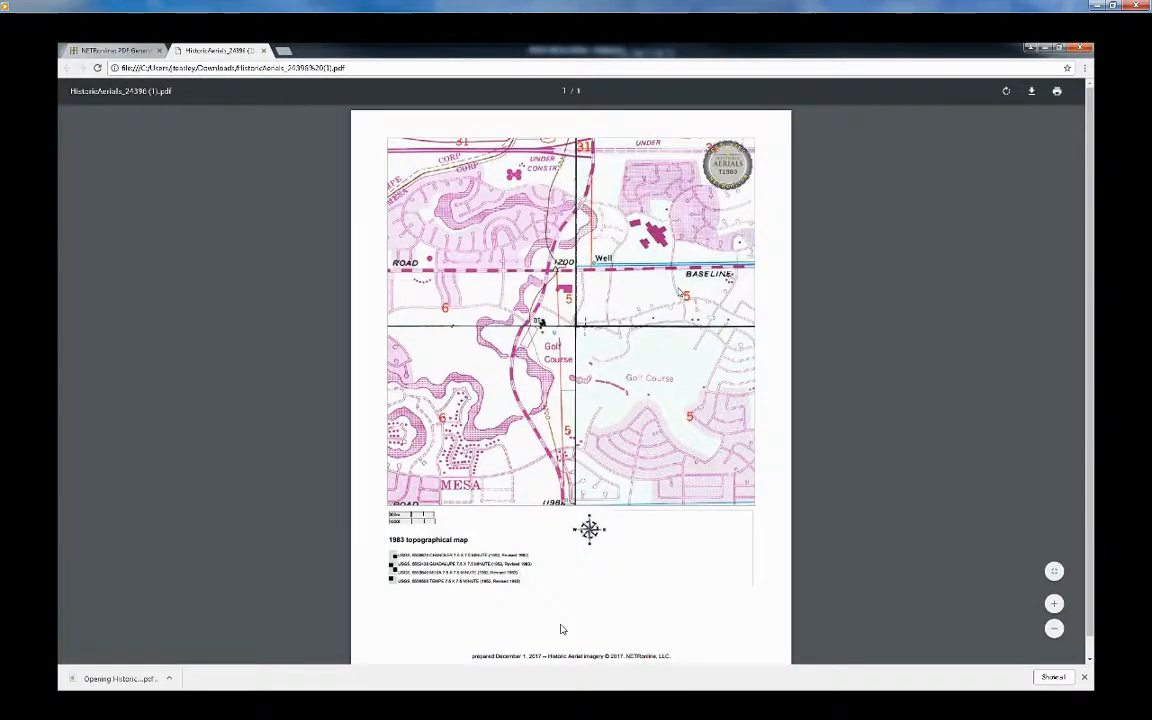